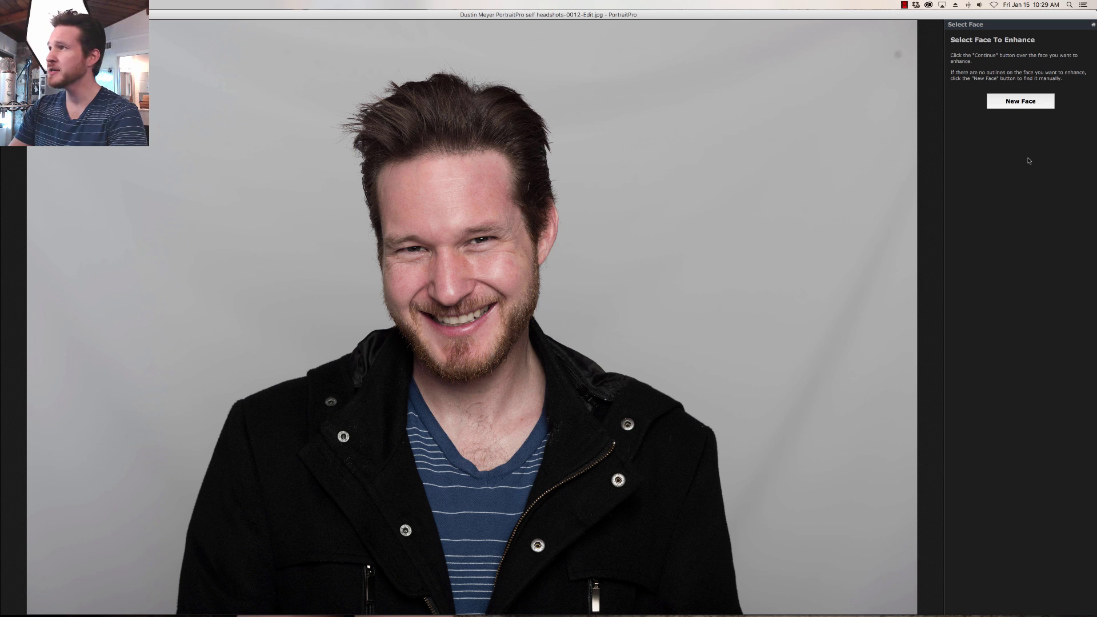
Add a new male face to enhance and mark the outer corners of its left and right eyes
{"action": "left_click", "coordinate": [1012, 102]}
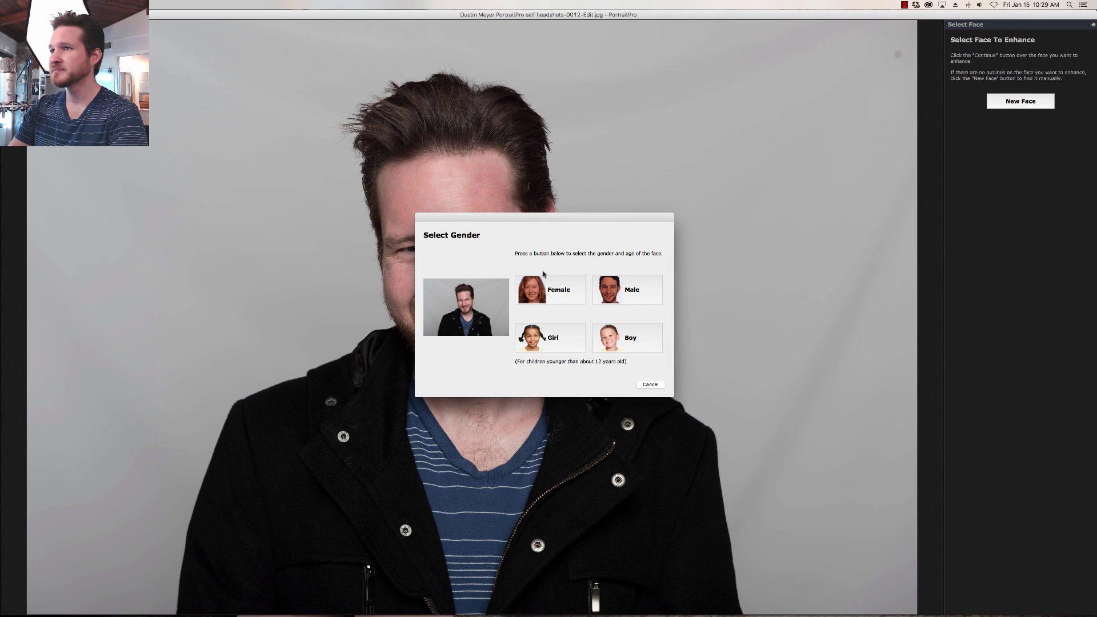
{"action": "left_click", "coordinate": [627, 298]}
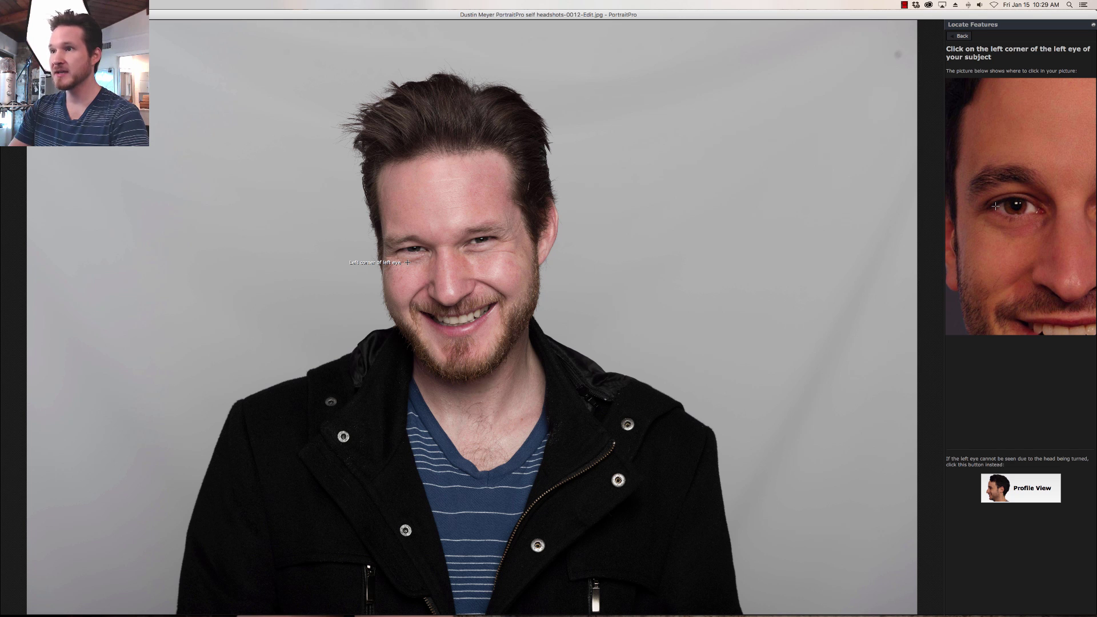
{"action": "scroll", "coordinate": [407, 262], "scroll_direction": "up", "scroll_amount": 5}
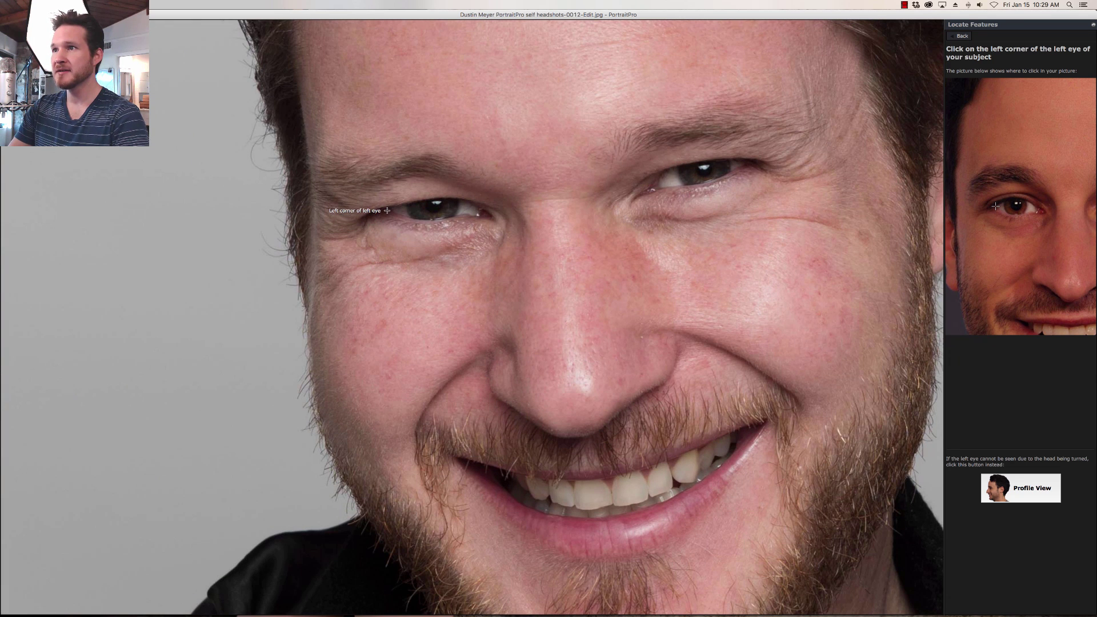
{"action": "left_click", "coordinate": [387, 210]}
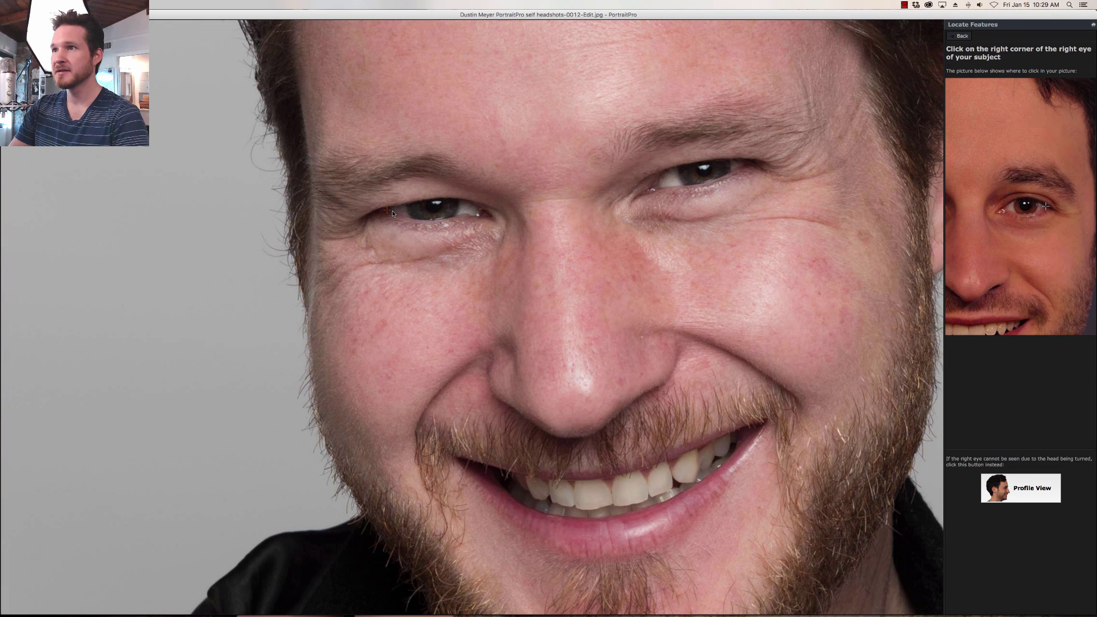
{"action": "left_click", "coordinate": [745, 164]}
Mark the tip of the nose and the left and right corners of the mouth
{"action": "scroll", "coordinate": [745, 165], "scroll_direction": "down", "scroll_amount": 5}
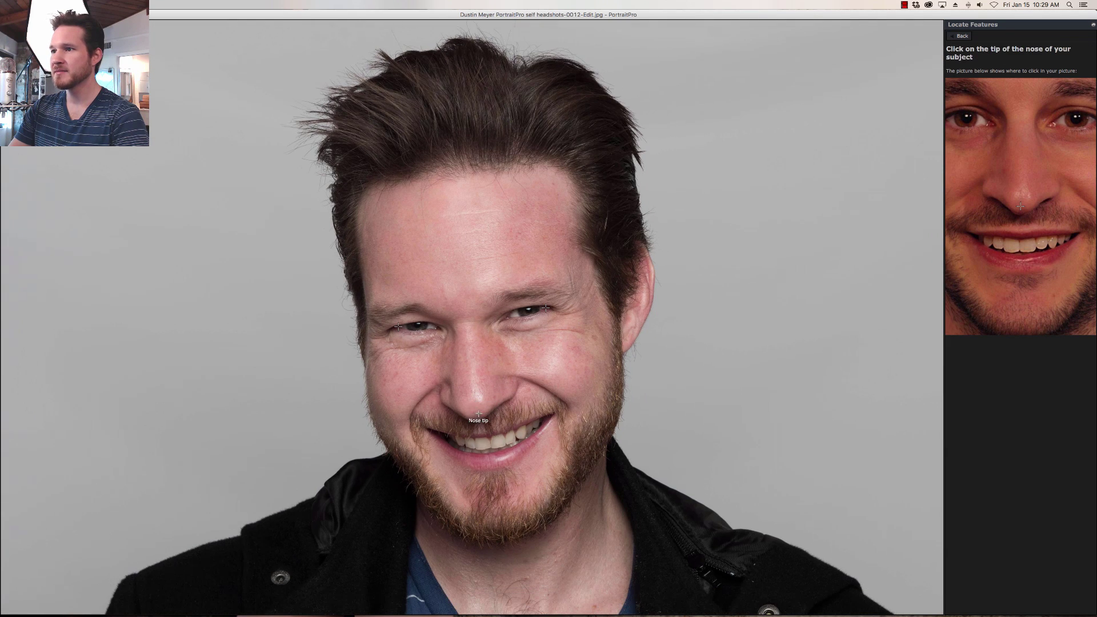
{"action": "left_click", "coordinate": [472, 401]}
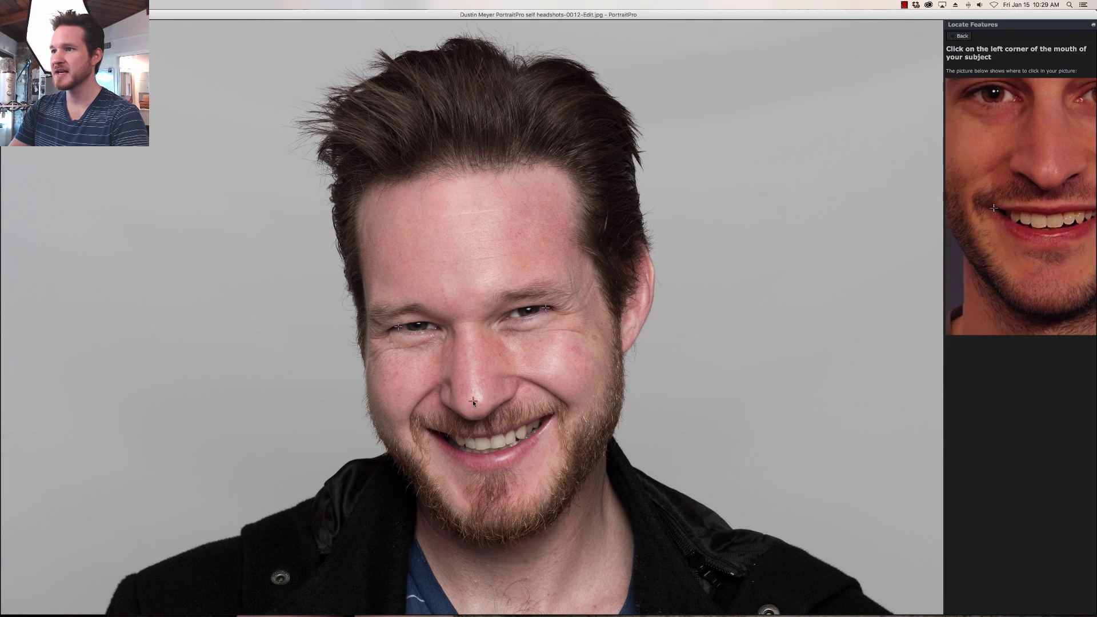
{"action": "left_click", "coordinate": [427, 429]}
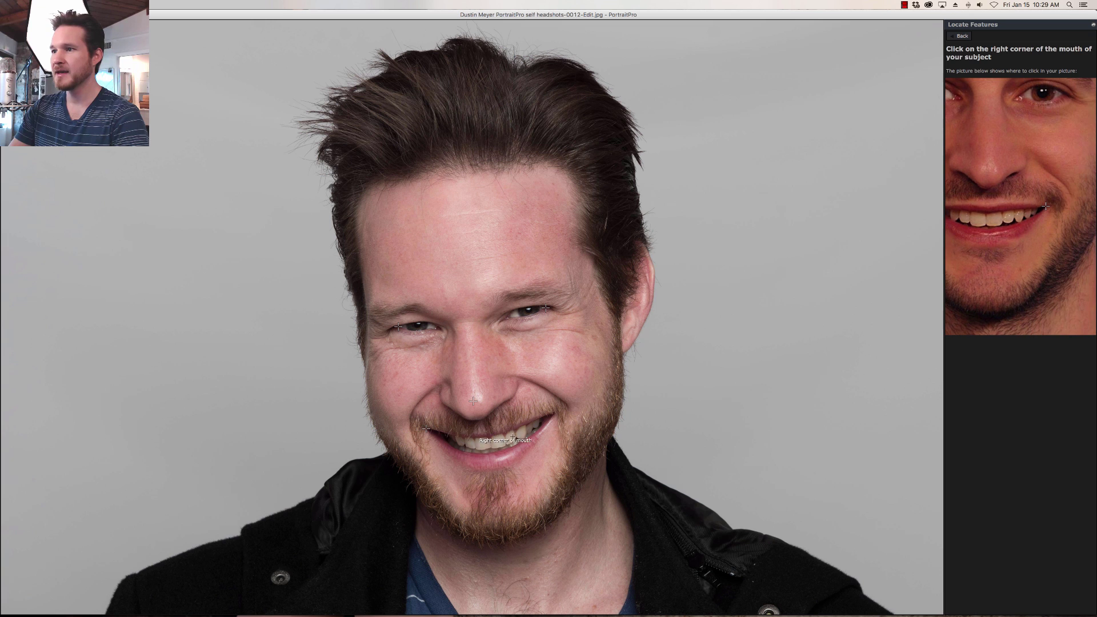
{"action": "left_click", "coordinate": [553, 415]}
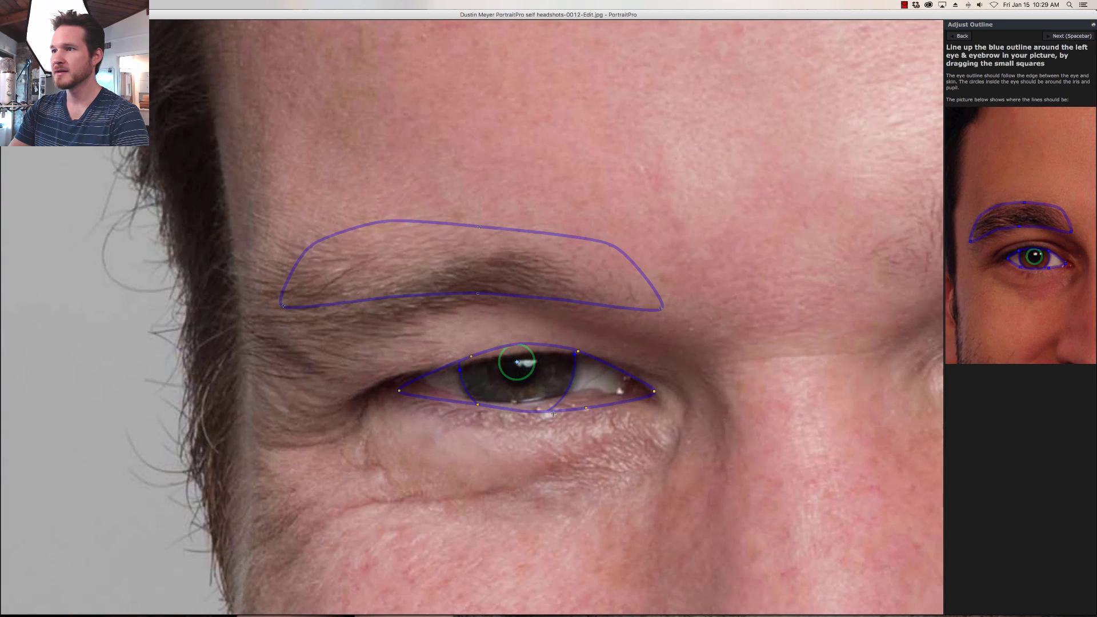
Fit the left eyebrow, eye, iris and pupil outlines to the photo and accept them
{"action": "left_click_drag", "start_coordinate": [662, 309], "coordinate": [605, 314]}
{"action": "left_click_drag", "start_coordinate": [280, 307], "coordinate": [257, 370]}
{"action": "left_click_drag", "start_coordinate": [399, 391], "coordinate": [415, 383]}
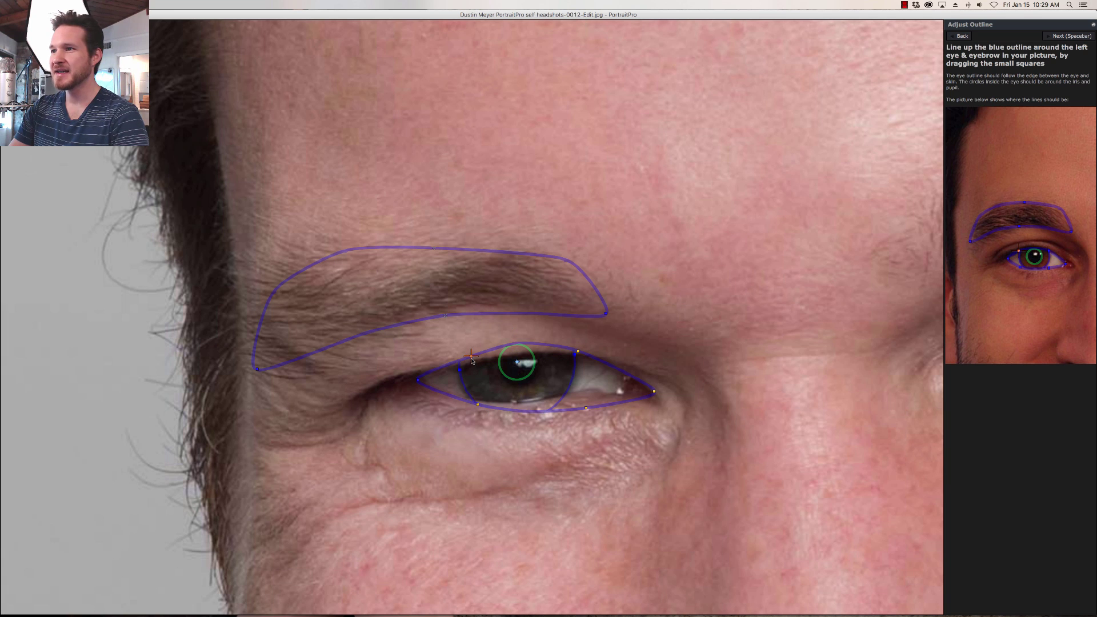
{"action": "left_click_drag", "start_coordinate": [472, 359], "coordinate": [472, 362]}
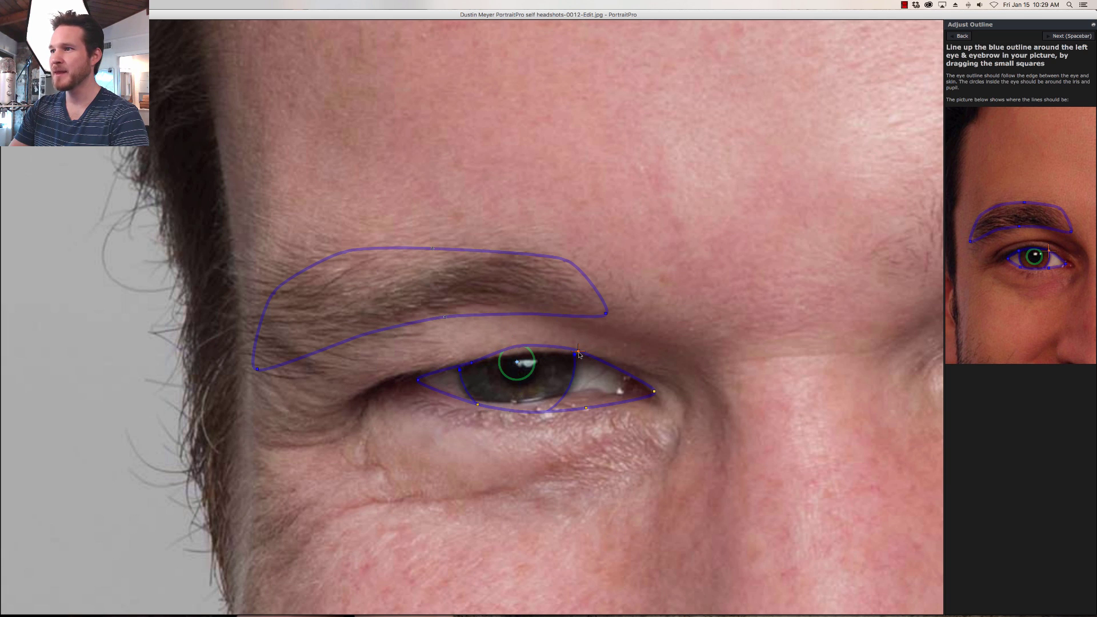
{"action": "left_click_drag", "start_coordinate": [579, 355], "coordinate": [579, 360]}
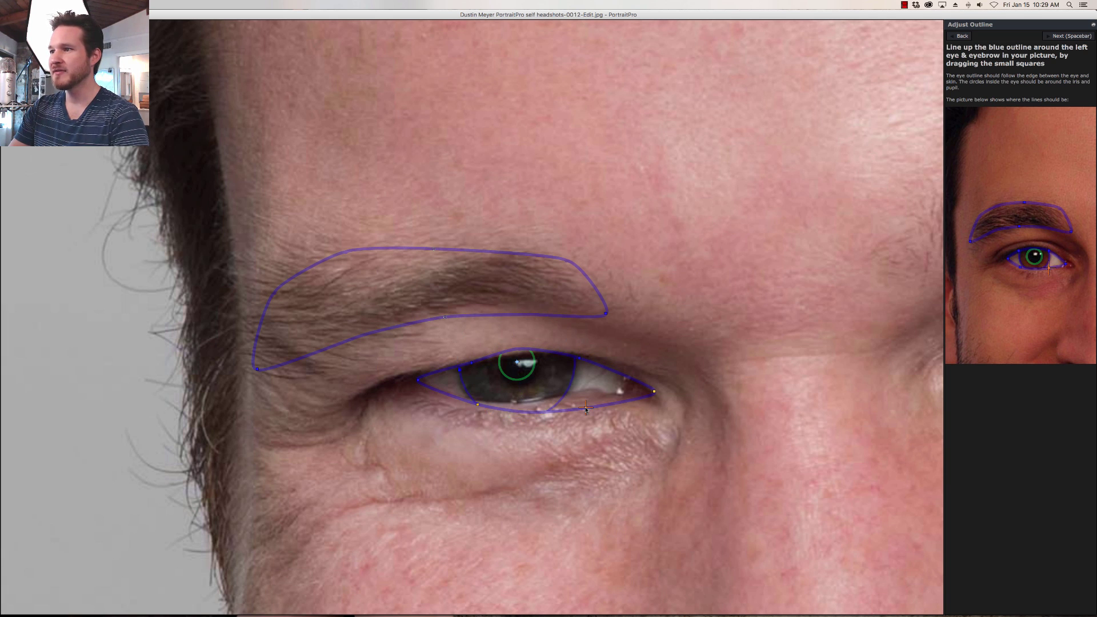
{"action": "left_click_drag", "start_coordinate": [586, 407], "coordinate": [584, 393]}
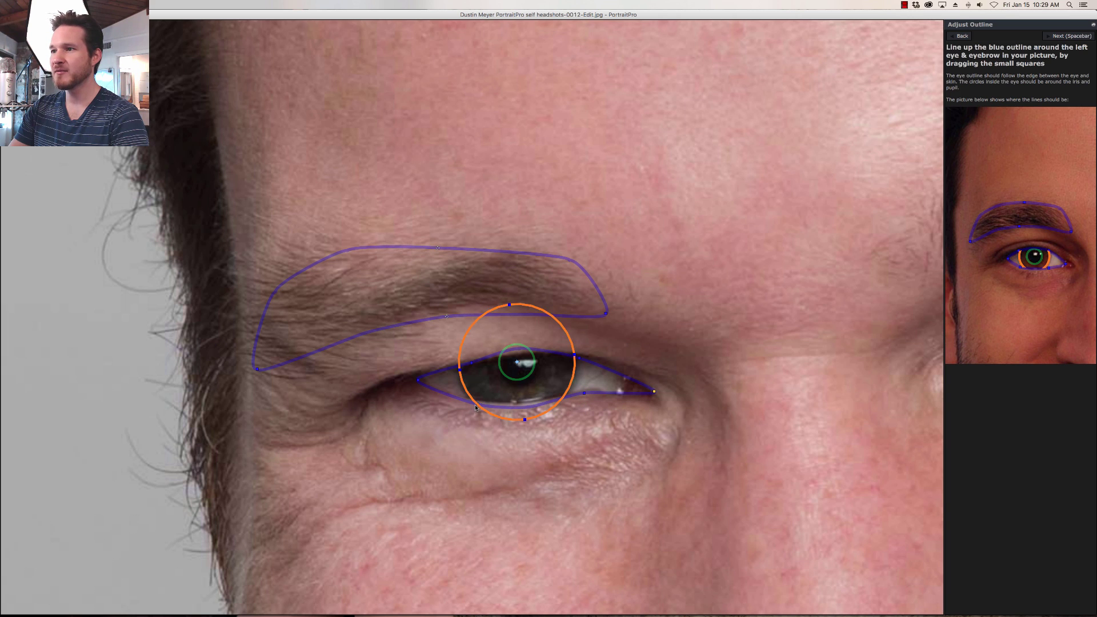
{"action": "left_click_drag", "start_coordinate": [477, 404], "coordinate": [478, 401]}
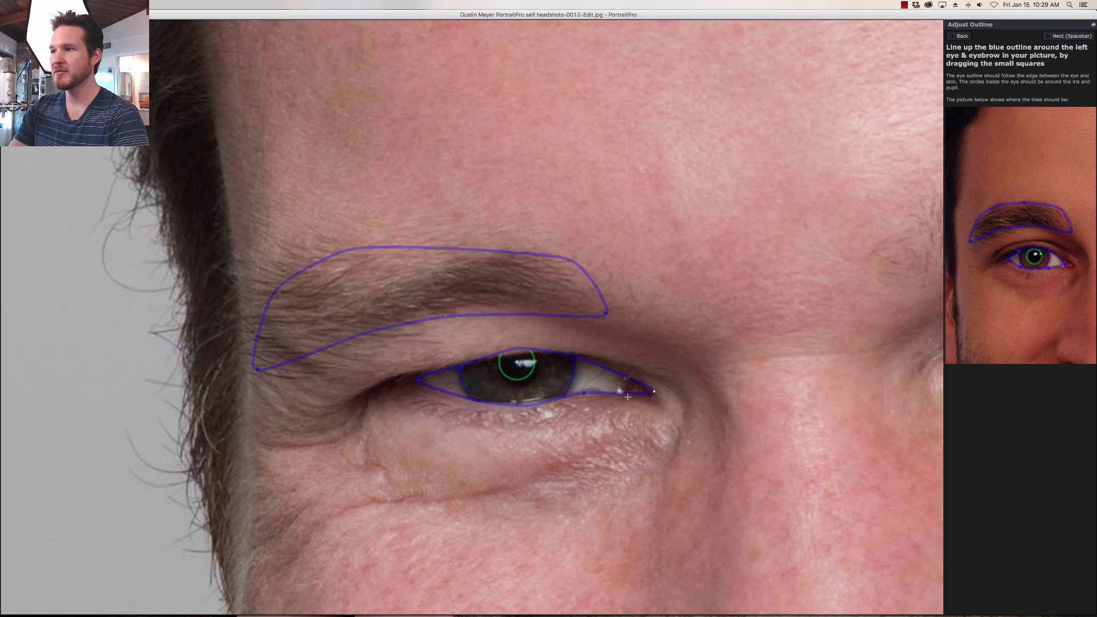
{"action": "left_click_drag", "start_coordinate": [654, 391], "coordinate": [627, 388]}
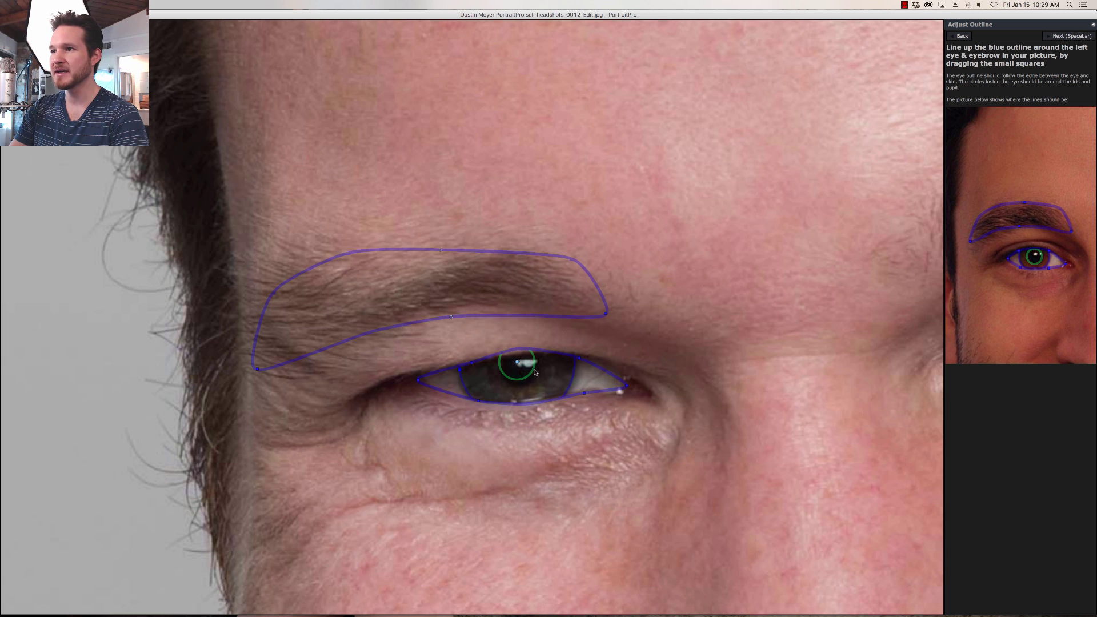
{"action": "left_click_drag", "start_coordinate": [517, 364], "coordinate": [521, 373]}
{"action": "key", "text": "space"}
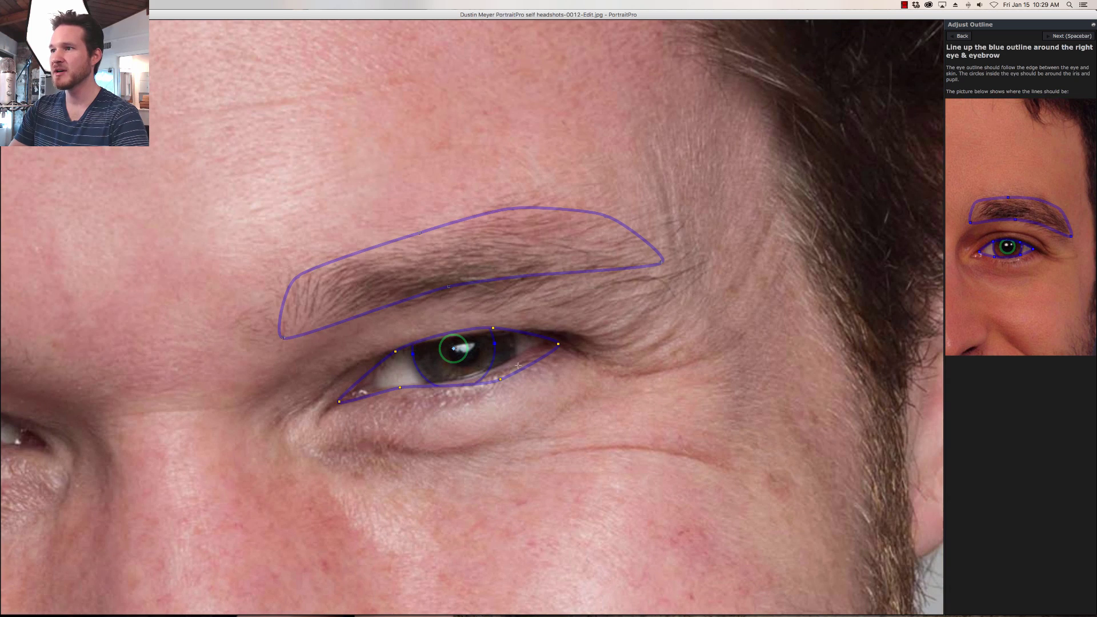
Fit the right eyebrow and eye outlines to the photo, recentre and resize the iris circle, and accept them
{"action": "left_click_drag", "start_coordinate": [657, 266], "coordinate": [692, 268]}
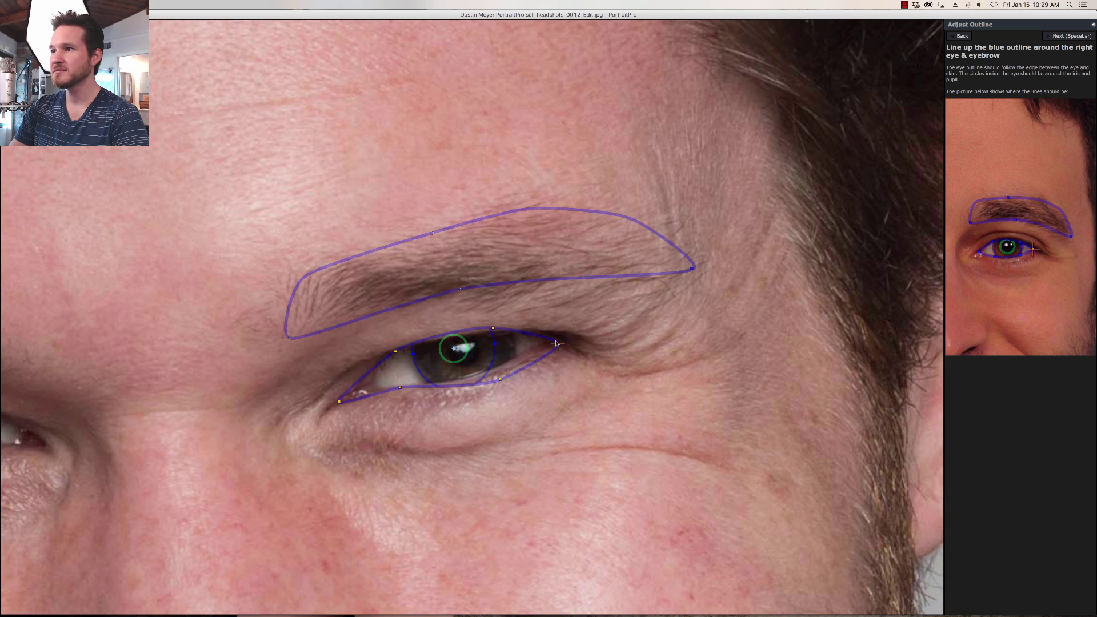
{"action": "left_click_drag", "start_coordinate": [559, 344], "coordinate": [542, 340]}
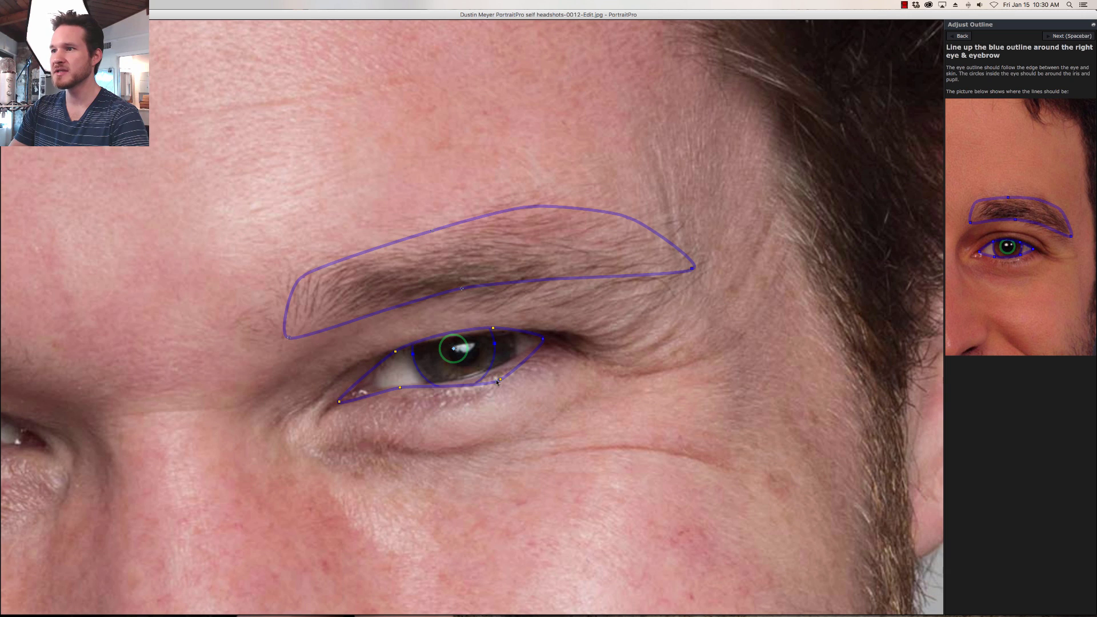
{"action": "left_click_drag", "start_coordinate": [500, 379], "coordinate": [496, 371]}
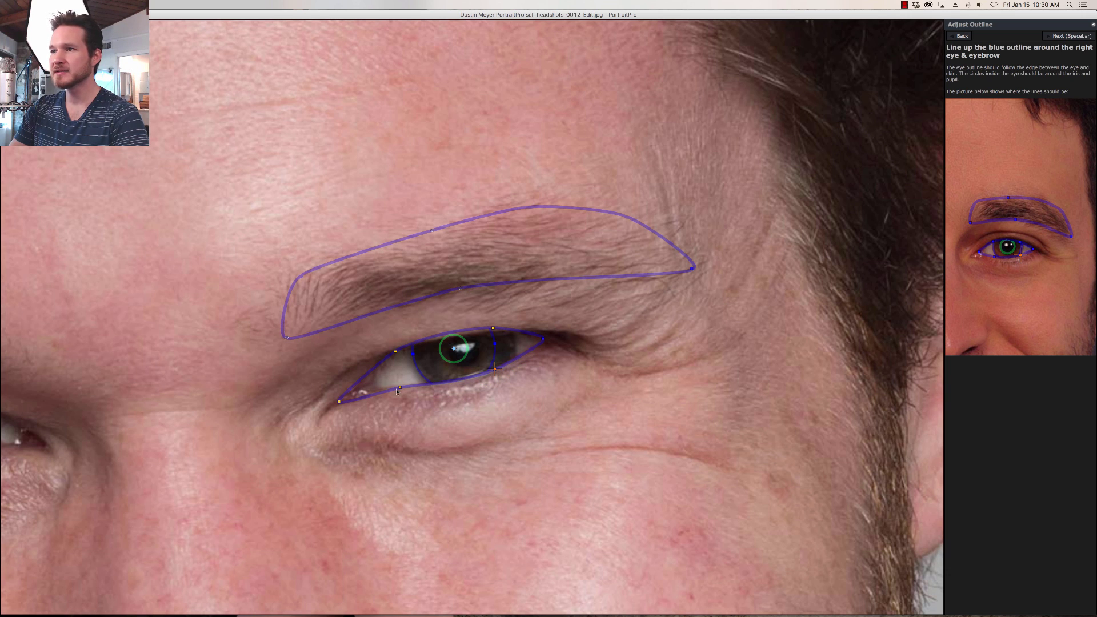
{"action": "left_click_drag", "start_coordinate": [339, 402], "coordinate": [394, 358]}
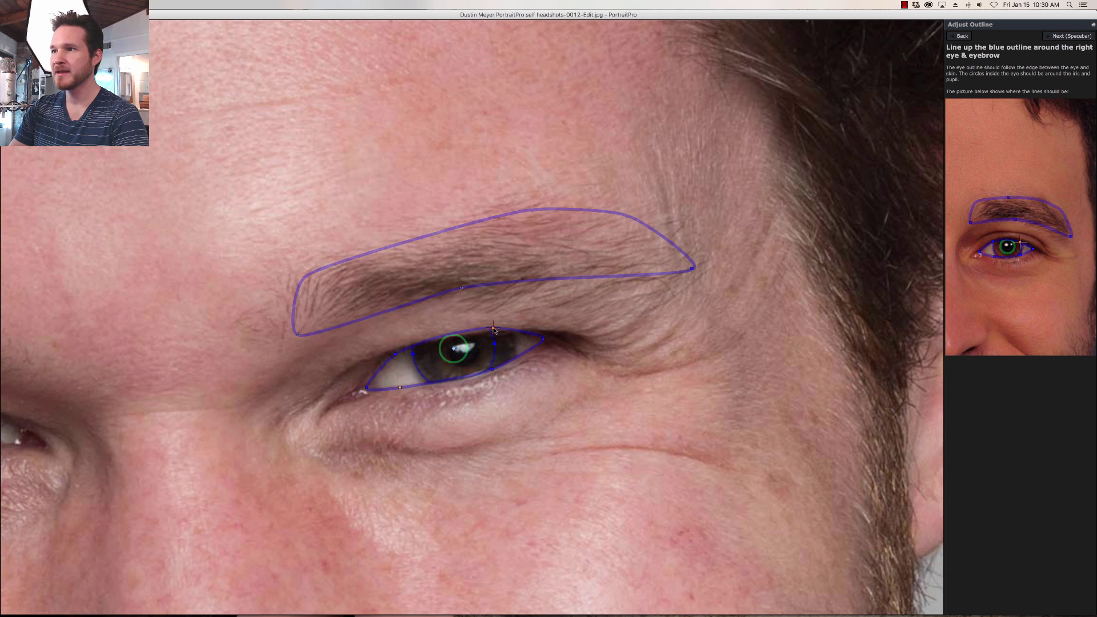
{"action": "left_click_drag", "start_coordinate": [493, 329], "coordinate": [495, 331]}
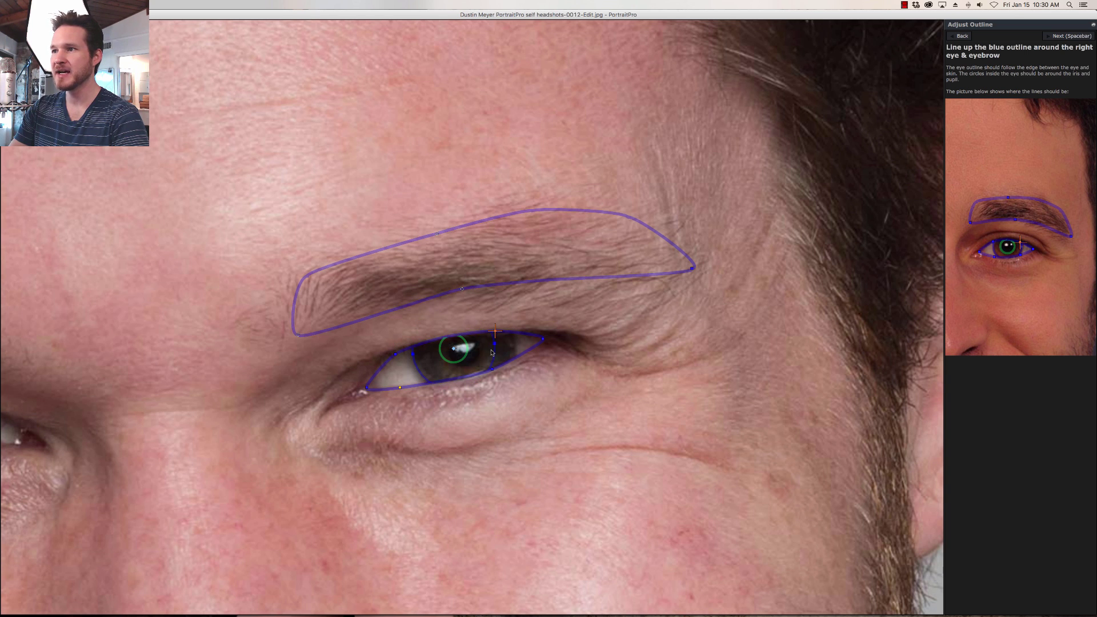
{"action": "left_click_drag", "start_coordinate": [456, 350], "coordinate": [418, 362]}
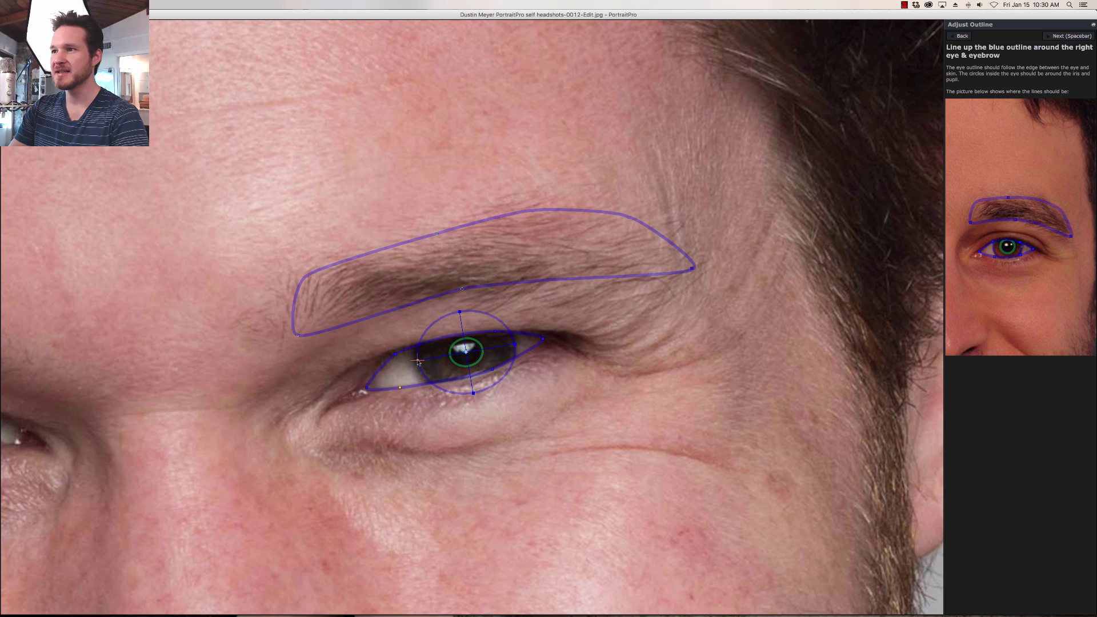
{"action": "left_click_drag", "start_coordinate": [473, 395], "coordinate": [473, 399]}
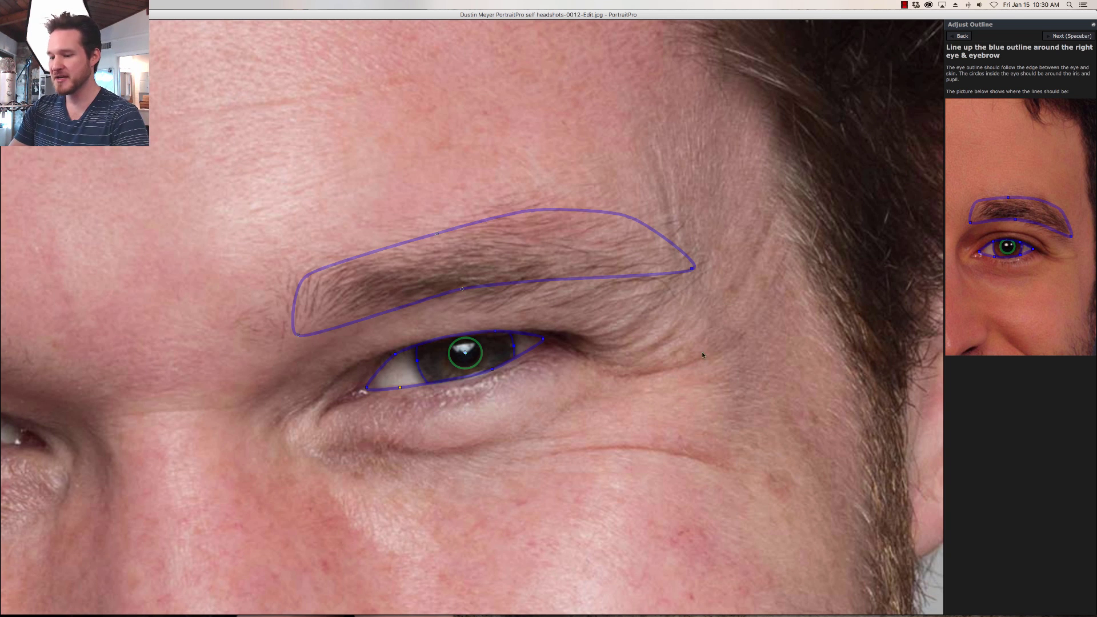
{"action": "key", "text": "space"}
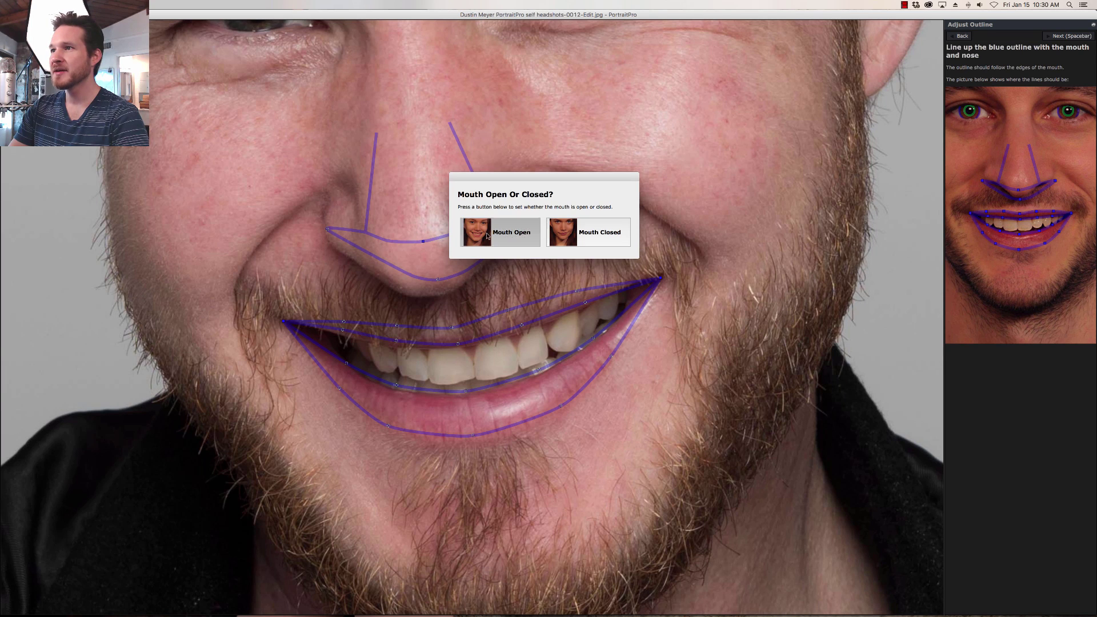
Set the mouth as open and fit the lip outlines to the edges of the upper and lower lips
{"action": "left_click", "coordinate": [487, 236]}
{"action": "left_click_drag", "start_coordinate": [466, 349], "coordinate": [467, 339]}
{"action": "left_click", "coordinate": [476, 388]}
{"action": "left_click_drag", "start_coordinate": [477, 391], "coordinate": [477, 394]}
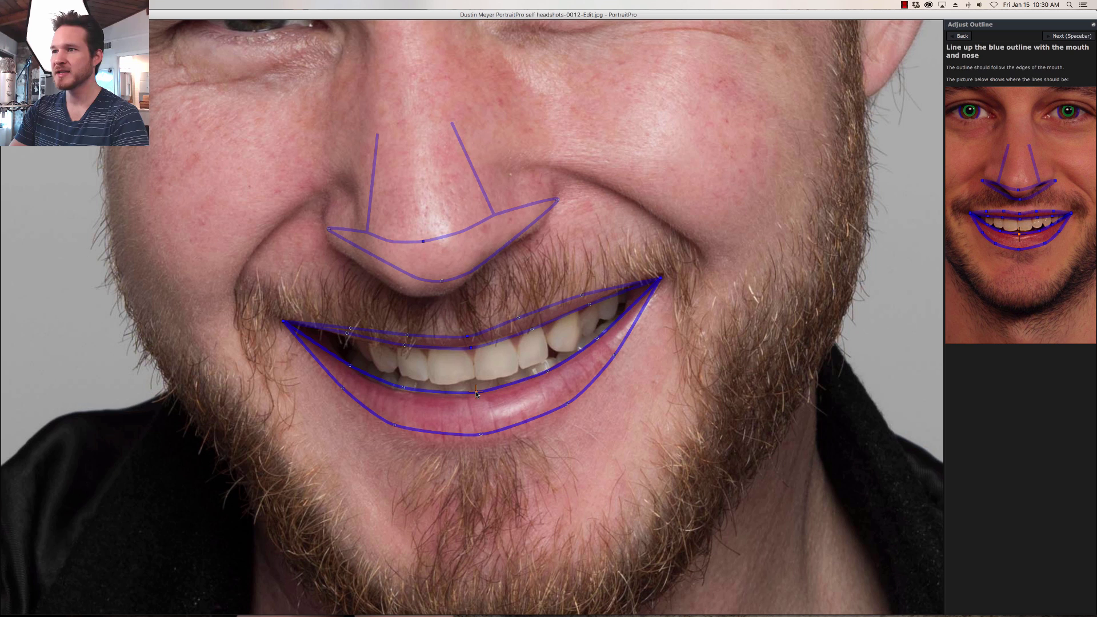
{"action": "left_click_drag", "start_coordinate": [481, 435], "coordinate": [482, 442]}
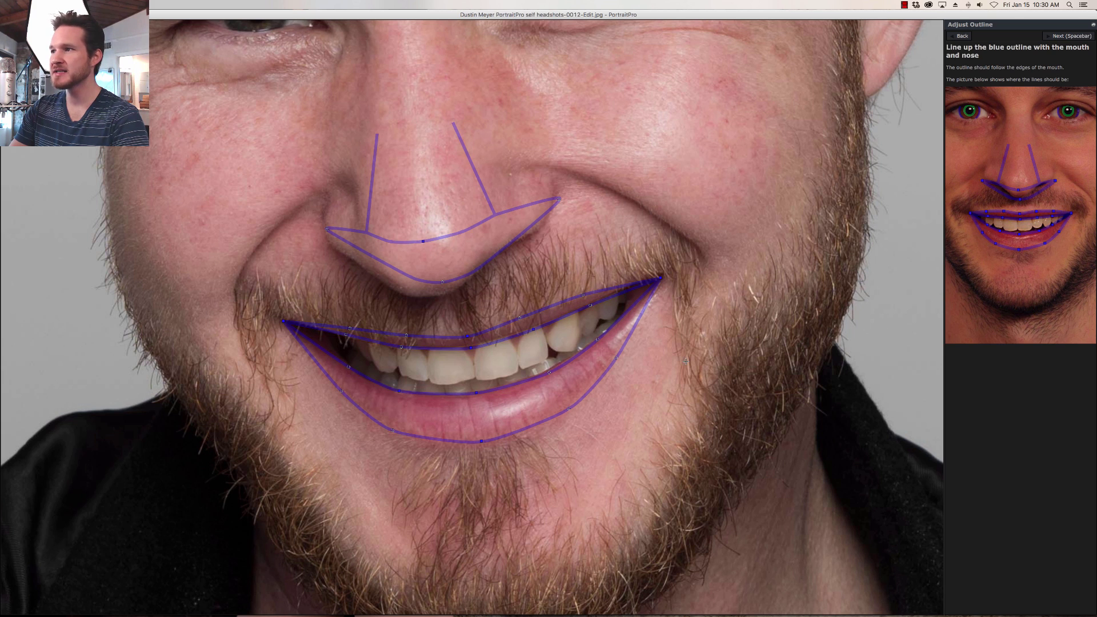
Fit the nose outline to the nose's underside, both nostril edges and tip, and accept the mouth and nose outlines
{"action": "left_click_drag", "start_coordinate": [443, 282], "coordinate": [424, 297]}
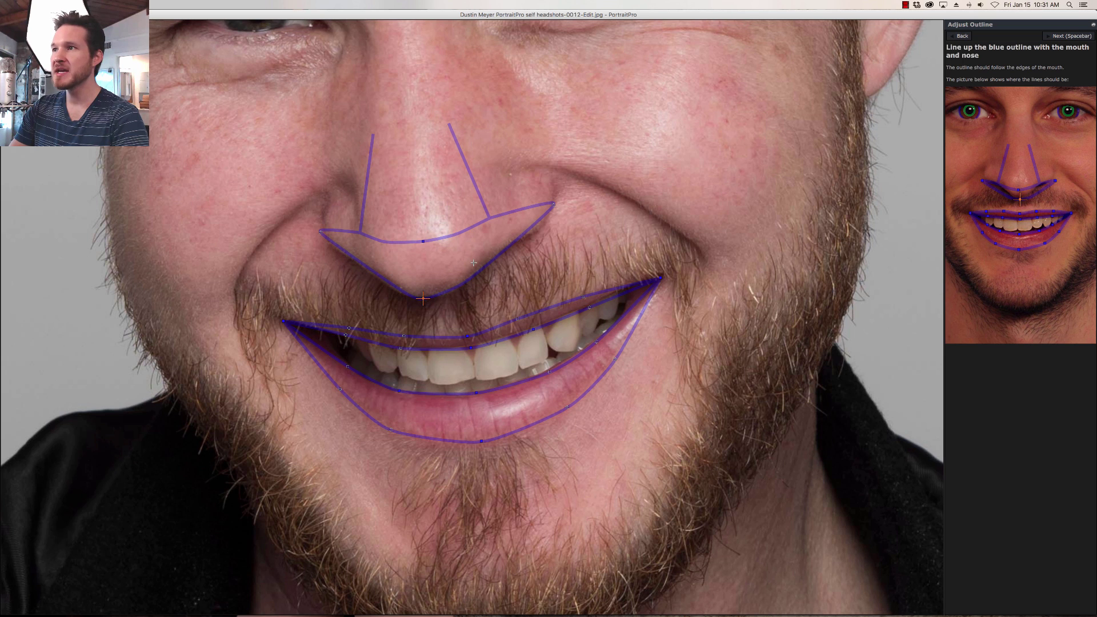
{"action": "left_click_drag", "start_coordinate": [554, 205], "coordinate": [558, 210]}
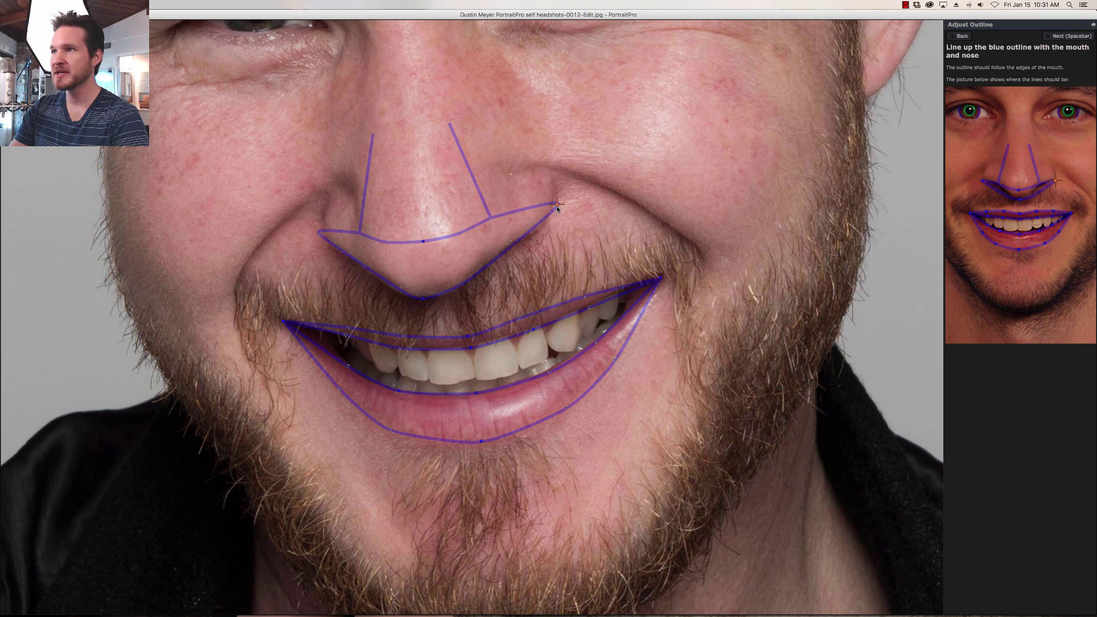
{"action": "left_click_drag", "start_coordinate": [320, 235], "coordinate": [317, 235]}
{"action": "left_click_drag", "start_coordinate": [423, 242], "coordinate": [423, 247]}
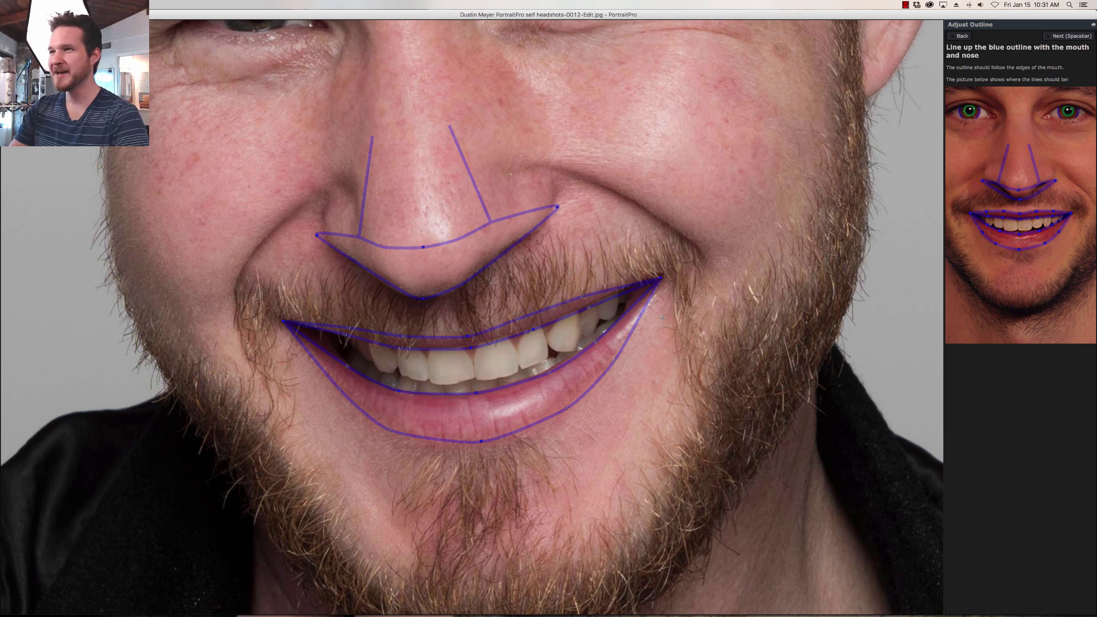
{"action": "key", "text": "space"}
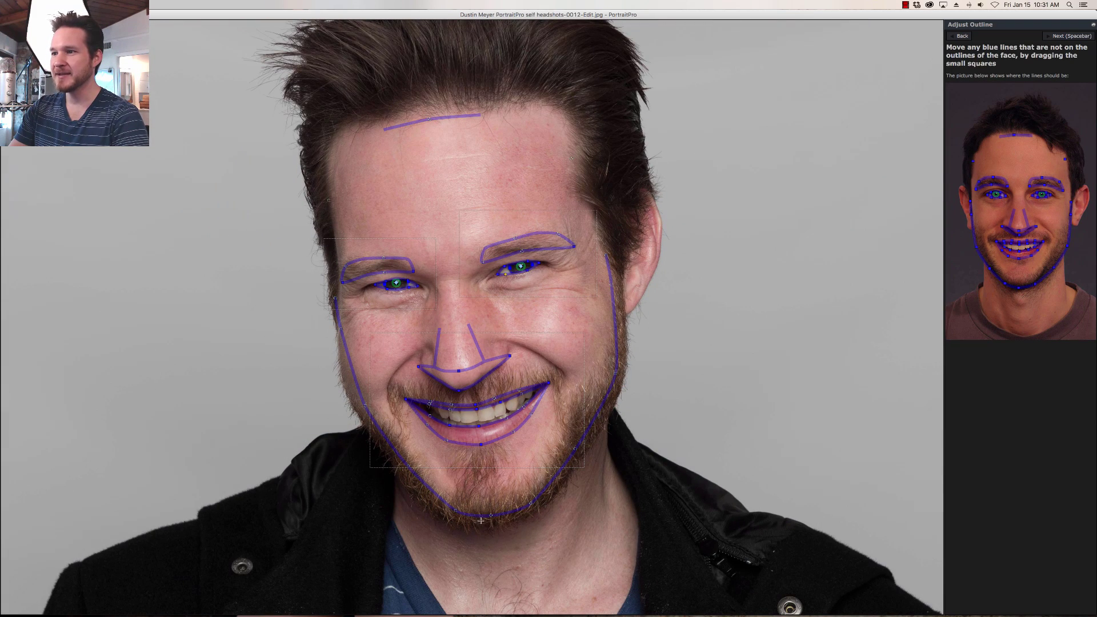
Move the face outline out to the chin and the right edge of the jaw, and accept it
{"action": "left_click_drag", "start_coordinate": [489, 525], "coordinate": [488, 529]}
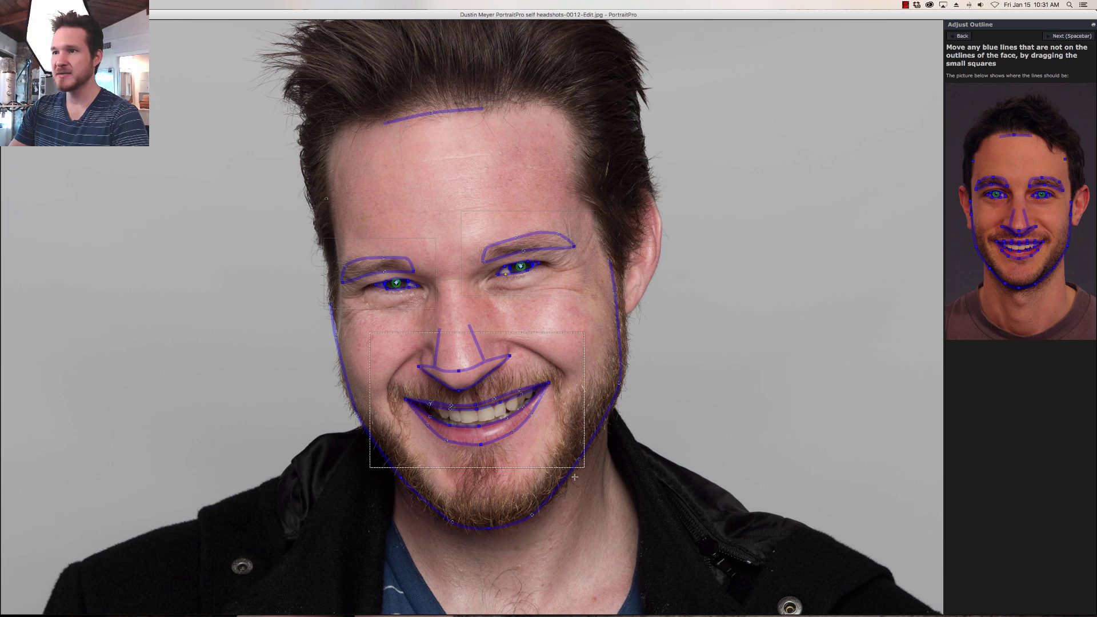
{"action": "left_click_drag", "start_coordinate": [619, 383], "coordinate": [623, 383]}
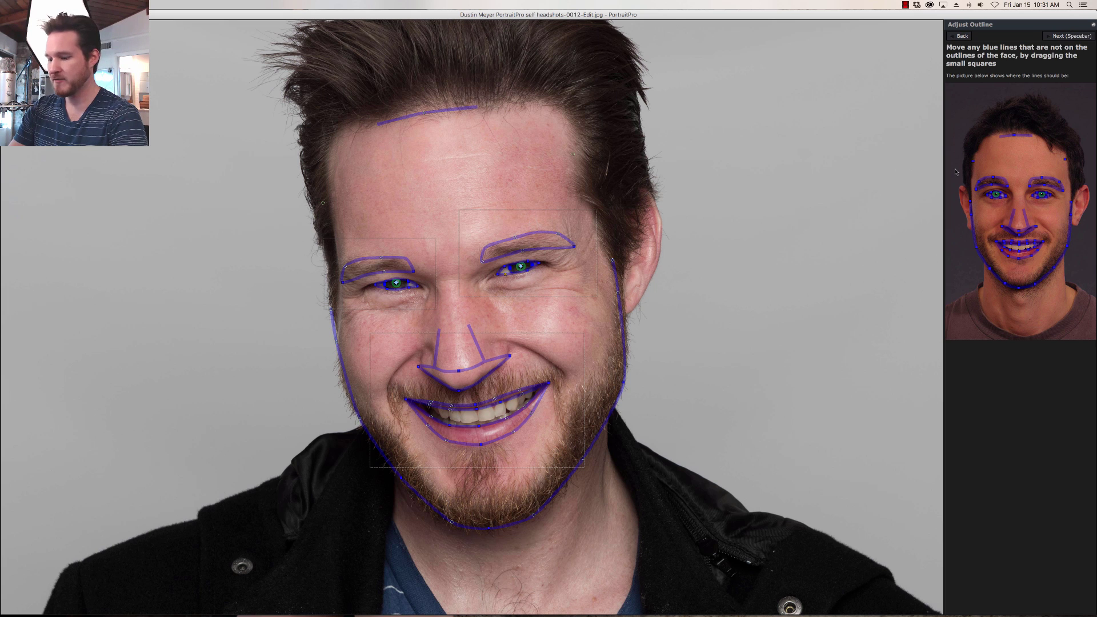
{"action": "key", "text": "space"}
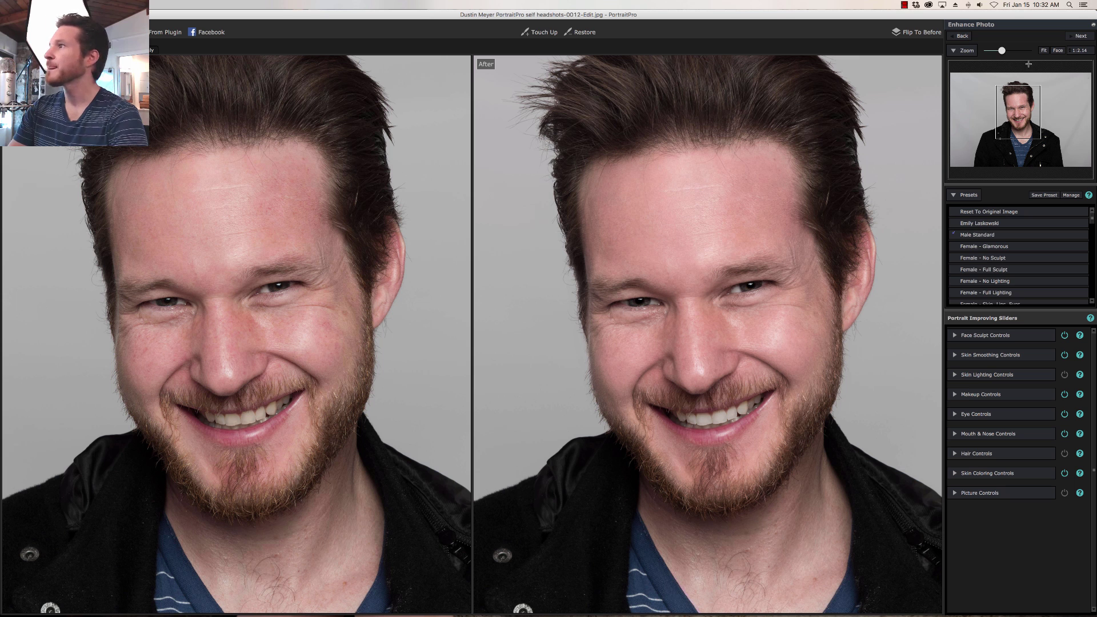
Fit the whole photo in view and set the Face Sculpt Master Fade to 40
{"action": "left_click", "coordinate": [1043, 50]}
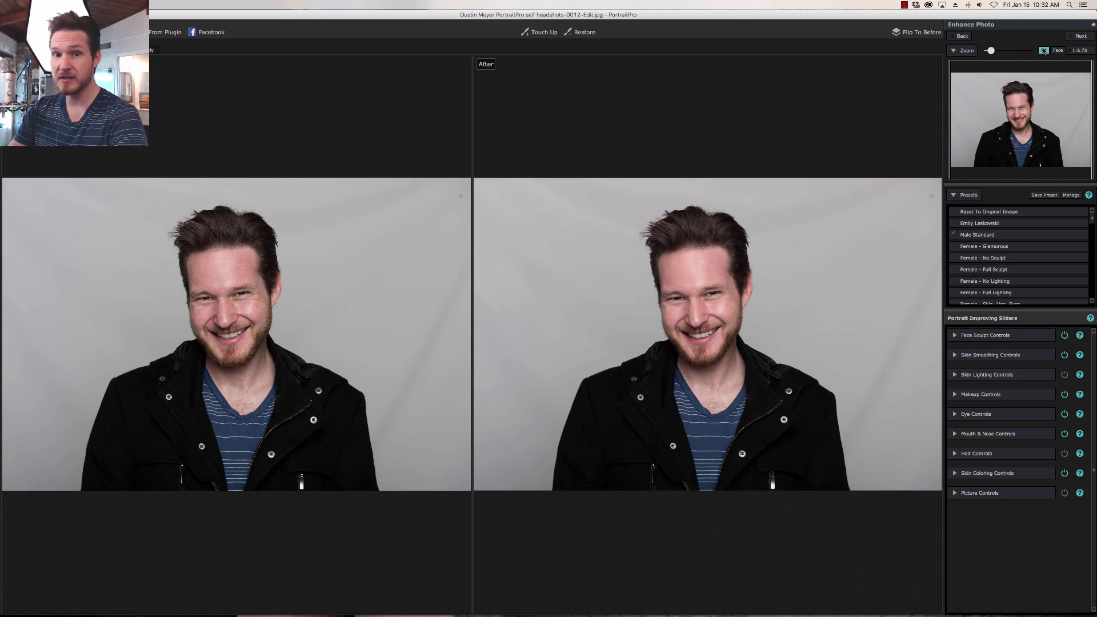
{"action": "left_click", "coordinate": [1015, 337]}
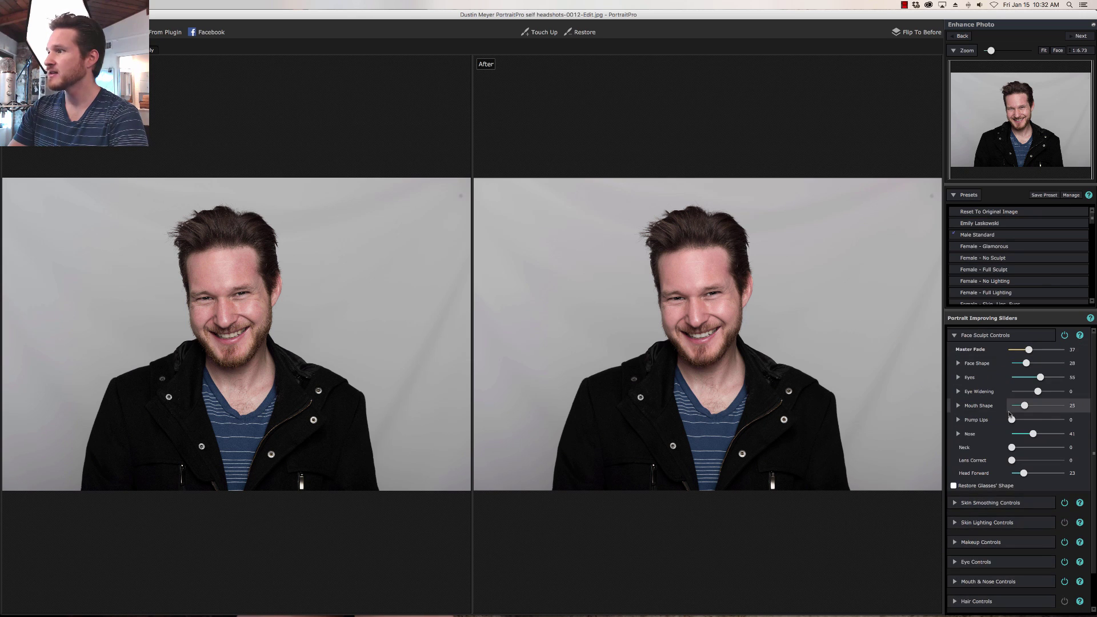
{"action": "left_click_drag", "start_coordinate": [1030, 351], "coordinate": [1030, 351]}
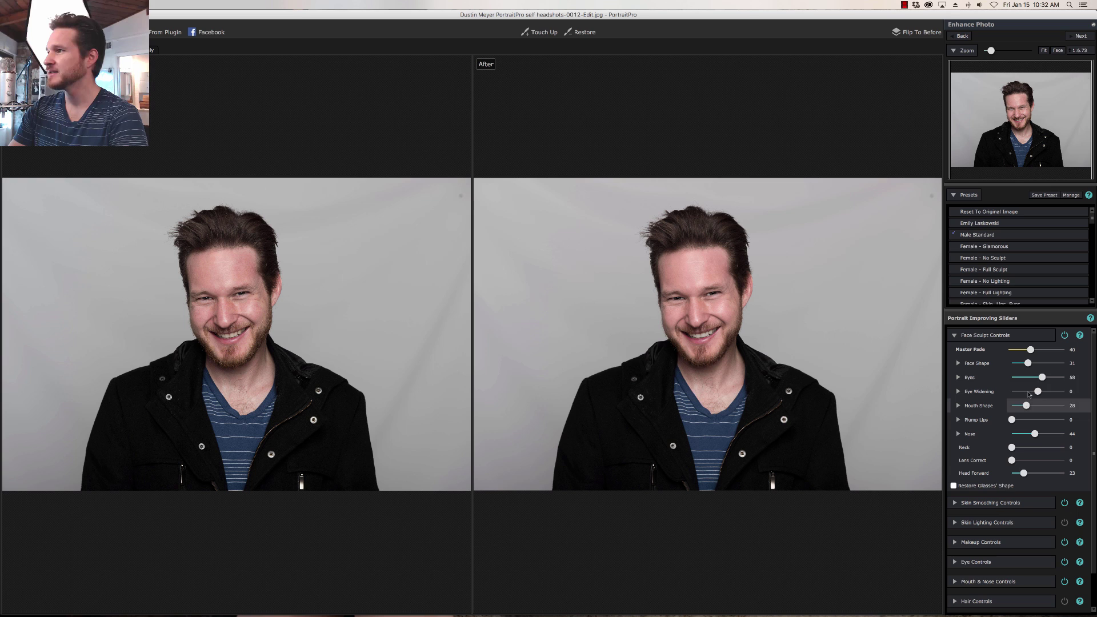
Set the Face Sculpt sliders for Eyes to 74 and Eye Widening to 20
{"action": "left_click", "coordinate": [1043, 377]}
{"action": "left_click_drag", "start_coordinate": [1044, 378], "coordinate": [1051, 378]}
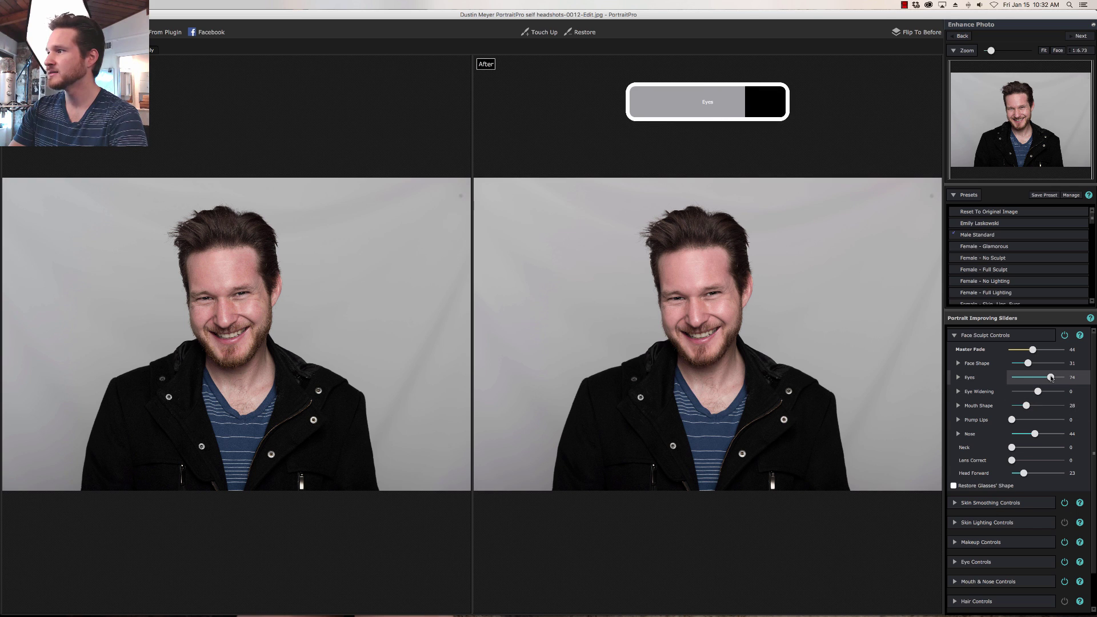
{"action": "left_click_drag", "start_coordinate": [1037, 392], "coordinate": [1044, 392]}
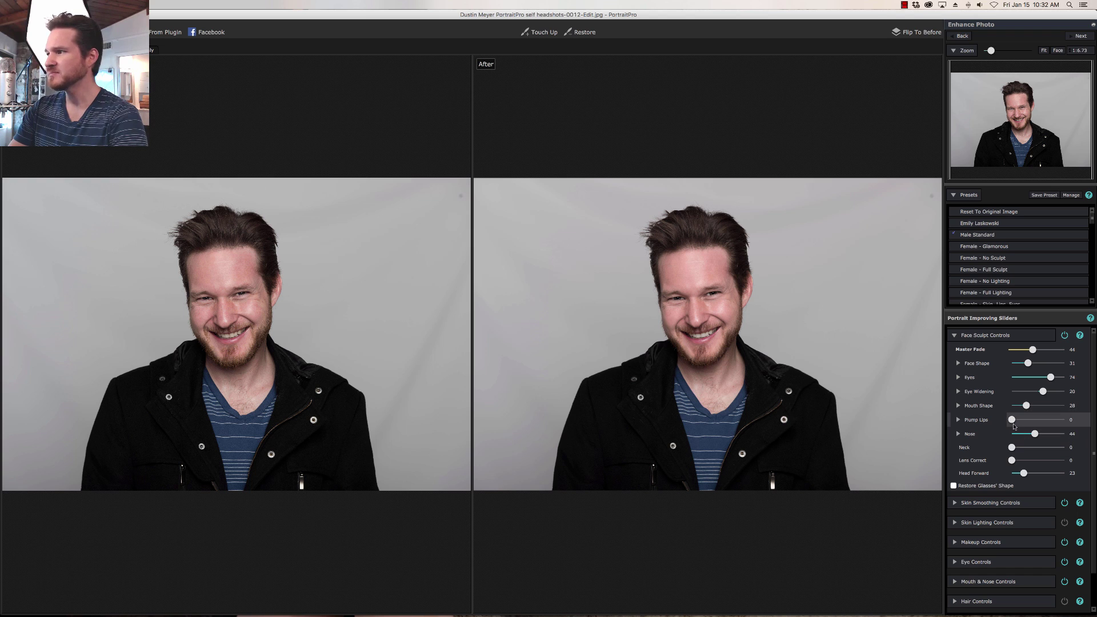
Compare low and high Nose sculpting amounts on the portrait and set Nose to 73
{"action": "left_click_drag", "start_coordinate": [1036, 437], "coordinate": [1015, 436]}
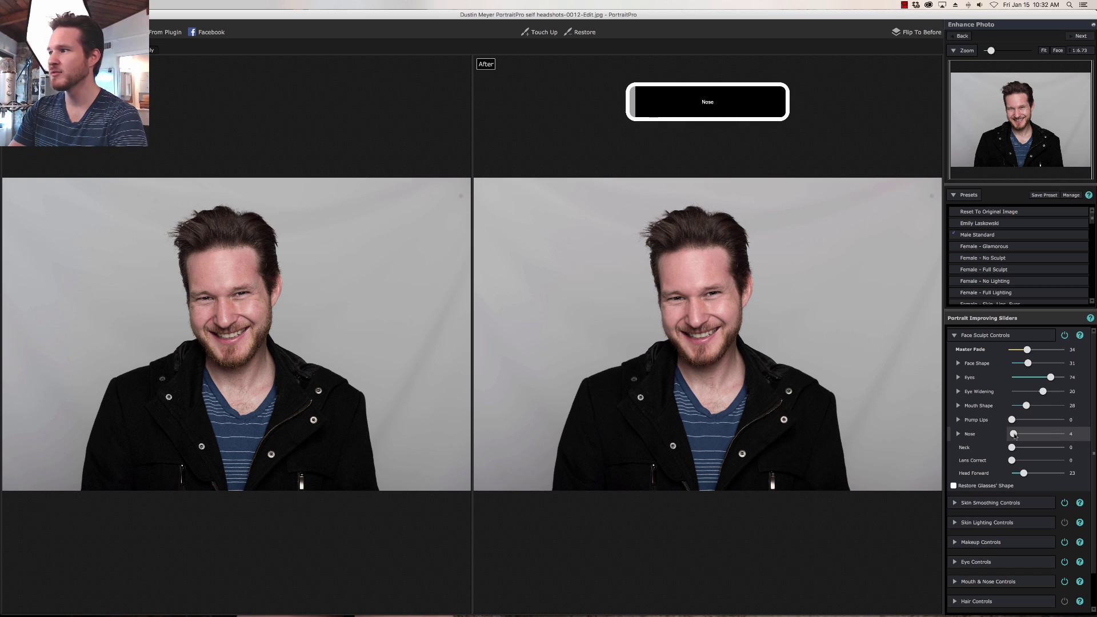
{"action": "left_click_drag", "start_coordinate": [1015, 436], "coordinate": [1061, 437]}
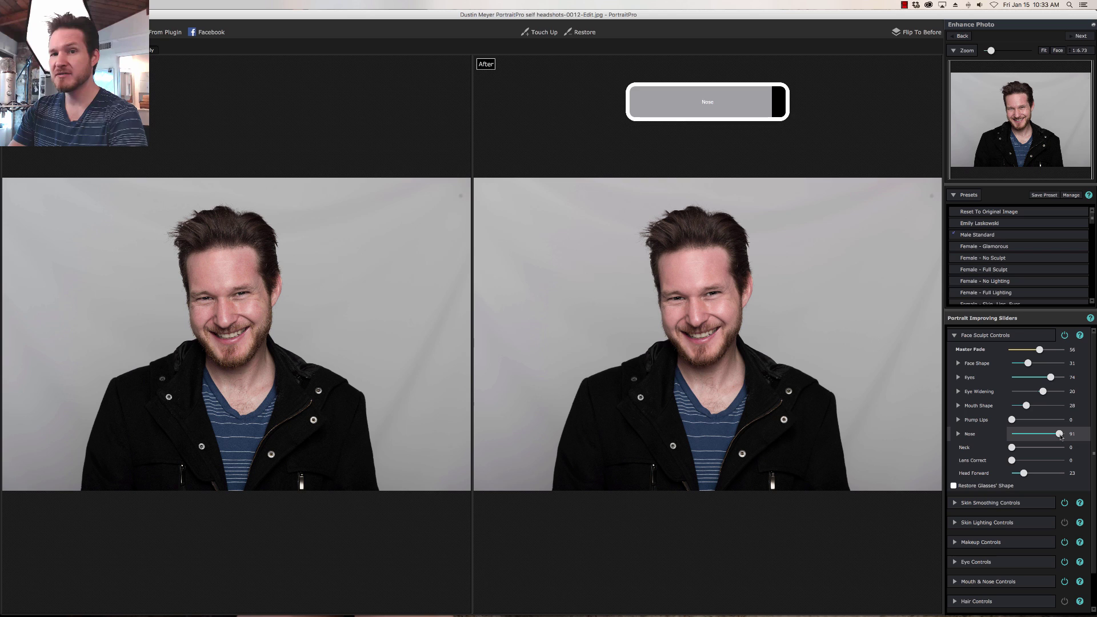
{"action": "mouse_move", "coordinate": [1061, 438]}
{"action": "left_mouse_down"}
{"action": "mouse_move", "coordinate": [1044, 438]}
{"action": "mouse_move", "coordinate": [1070, 437]}
{"action": "mouse_move", "coordinate": [1051, 438]}
{"action": "left_mouse_up"}
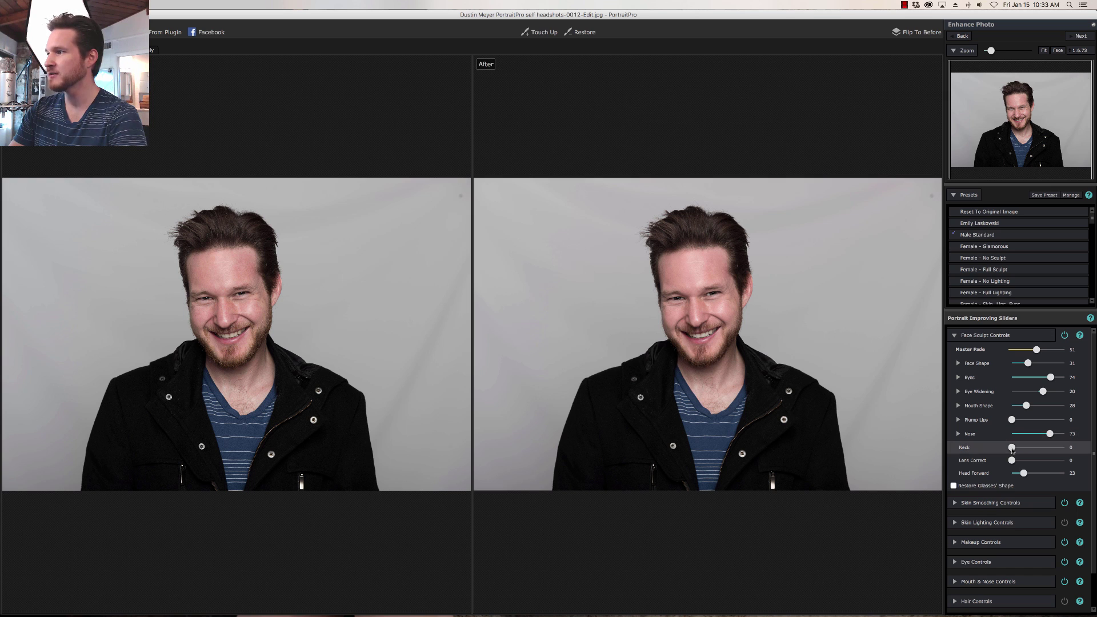
Set Neck to 6 and Head Forward to 0, and collapse the Face Sculpt controls
{"action": "left_click_drag", "start_coordinate": [1012, 449], "coordinate": [1016, 450]}
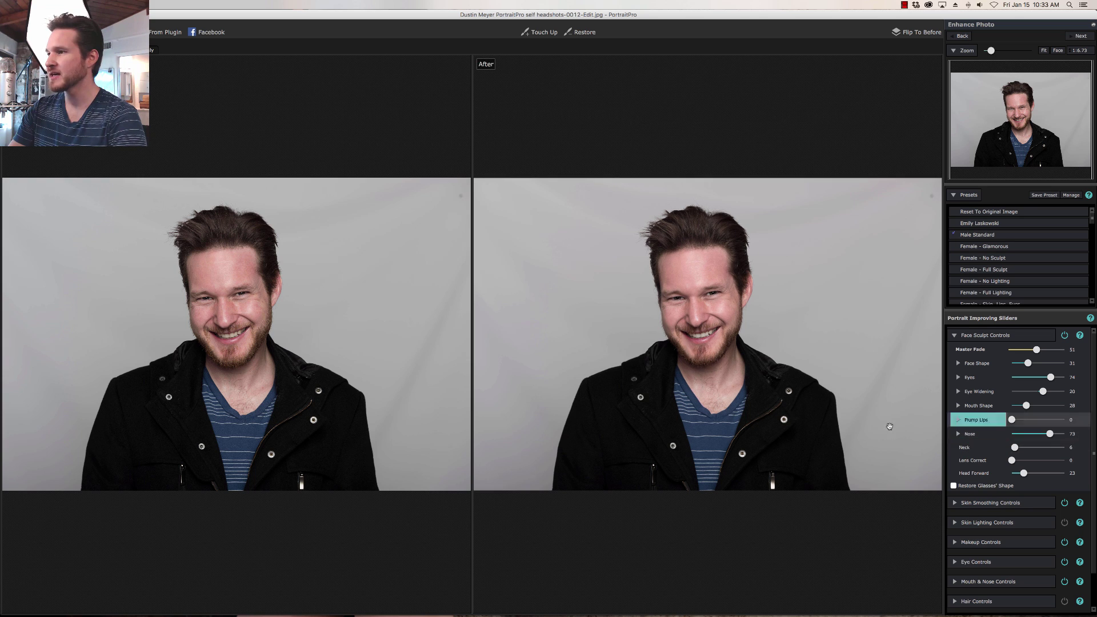
{"action": "left_click", "coordinate": [1011, 461]}
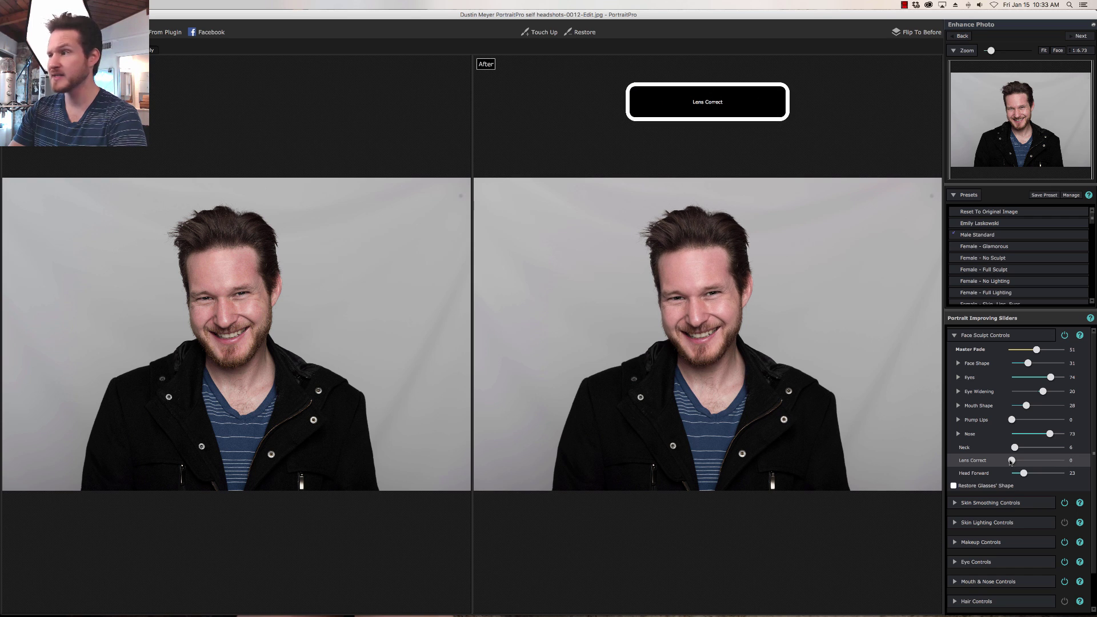
{"action": "left_click_drag", "start_coordinate": [1024, 474], "coordinate": [1085, 476]}
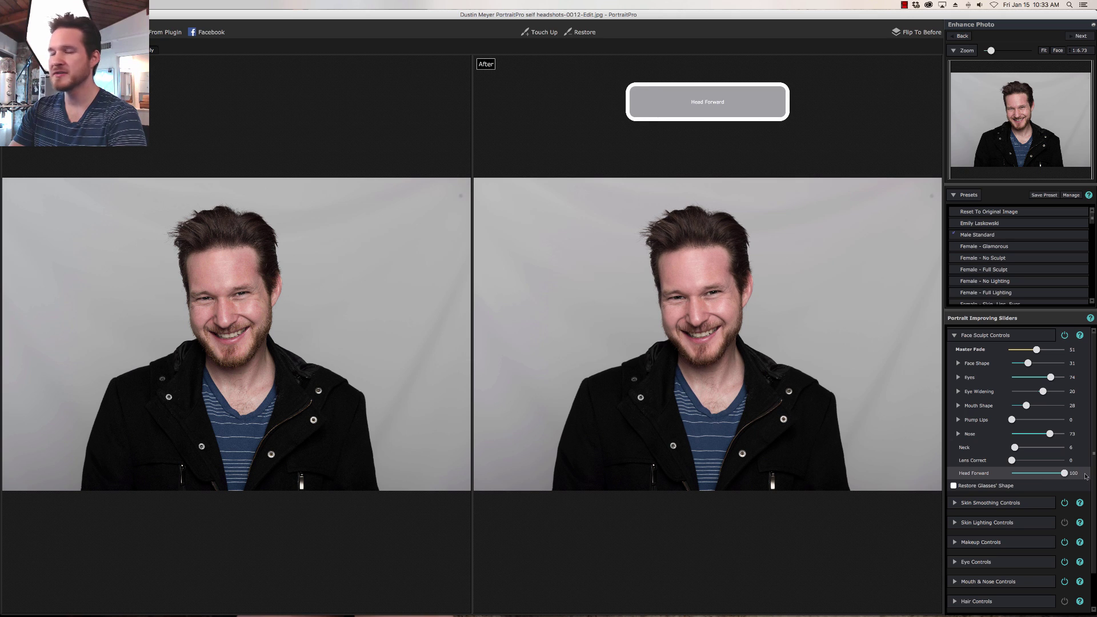
{"action": "left_click_drag", "start_coordinate": [1086, 476], "coordinate": [997, 475]}
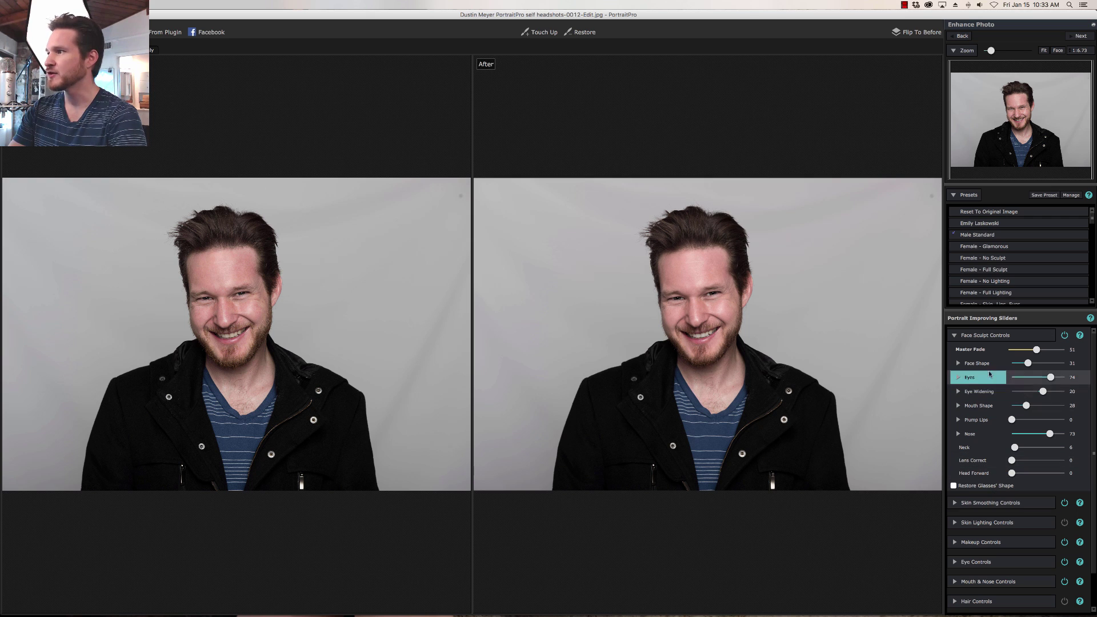
{"action": "left_click", "coordinate": [990, 335]}
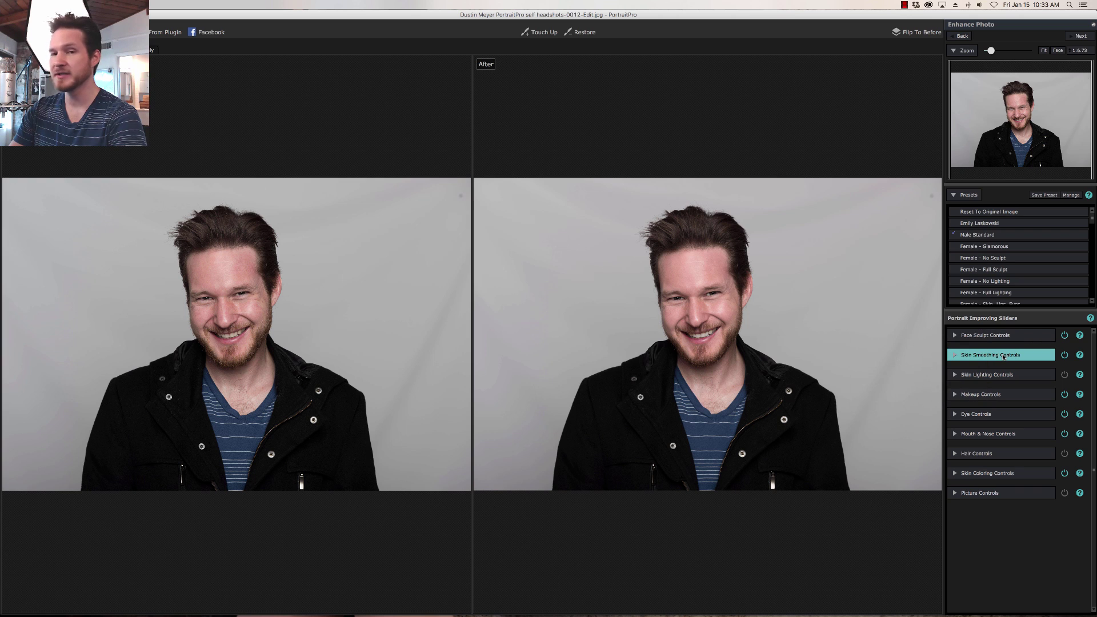
Set the Skin Smoothing values for Imperfections to 60 and Around Eyes to 30
{"action": "left_click", "coordinate": [1031, 356]}
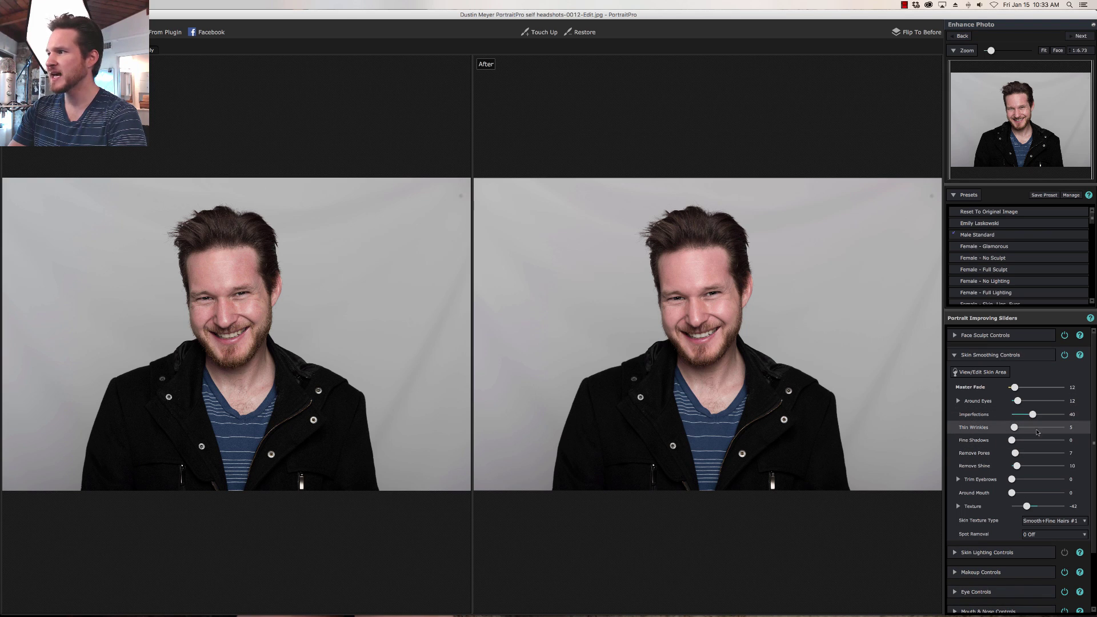
{"action": "left_click_drag", "start_coordinate": [1033, 415], "coordinate": [1044, 415]}
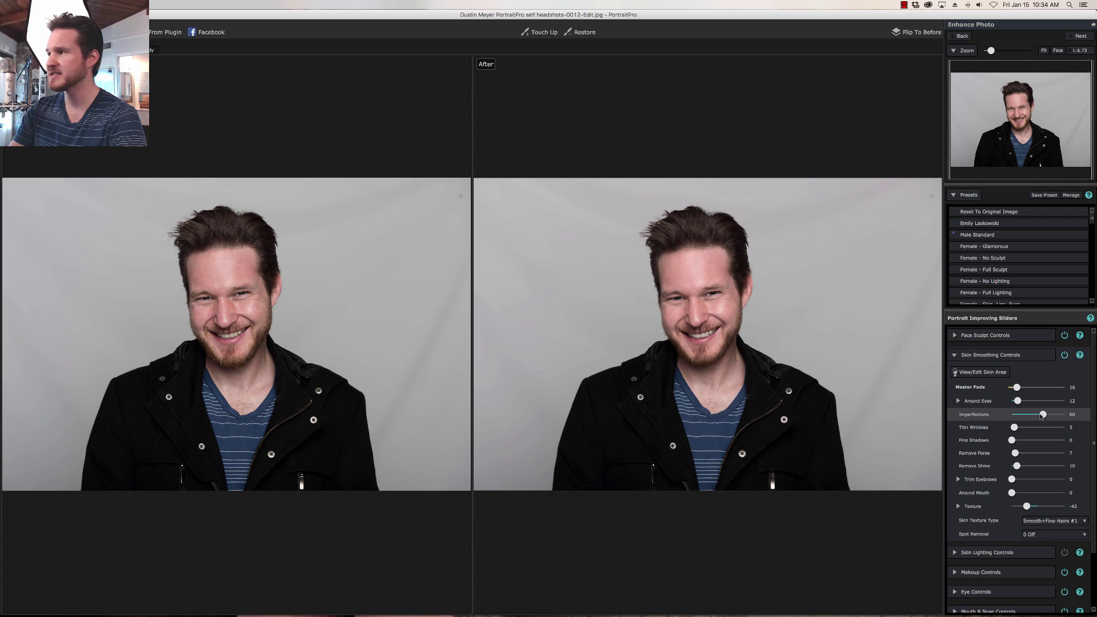
{"action": "left_click_drag", "start_coordinate": [1018, 400], "coordinate": [1026, 401]}
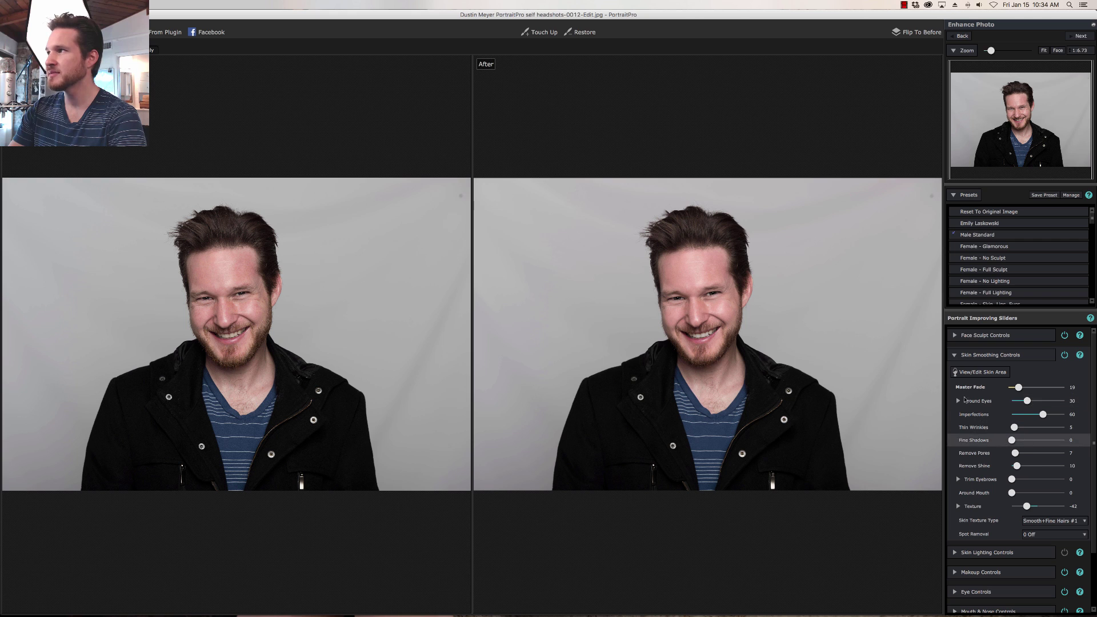
Compare the Imperfections and Thin Wrinkles extremes on the enlarged face, and set Imperfections to 53 and Thin Wrinkles to 22
{"action": "left_click", "coordinate": [1059, 51]}
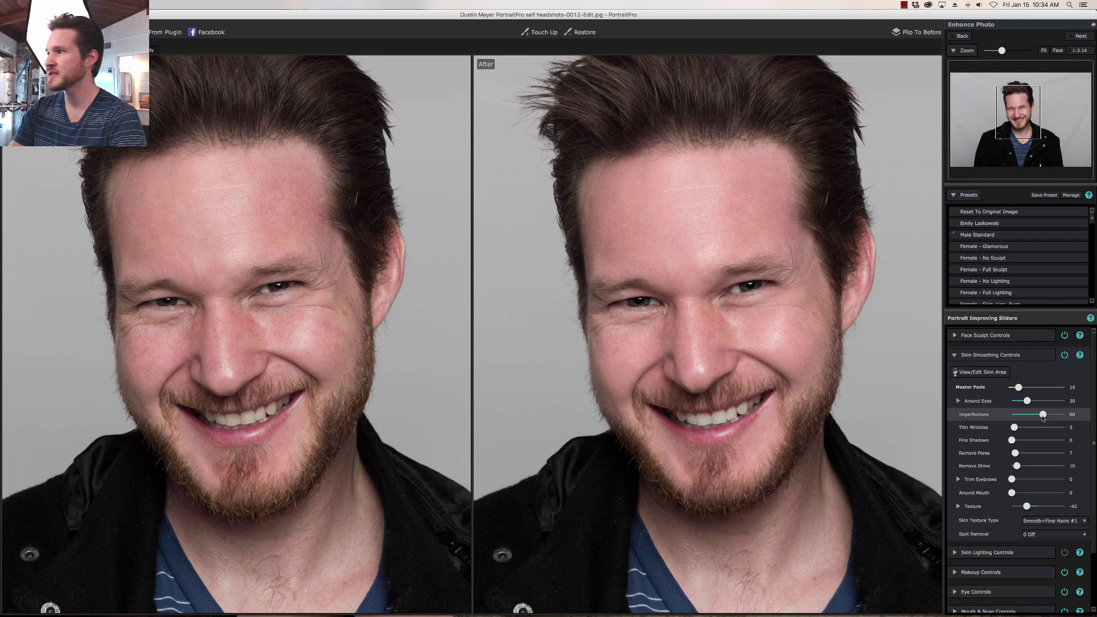
{"action": "left_click_drag", "start_coordinate": [1043, 416], "coordinate": [1007, 418]}
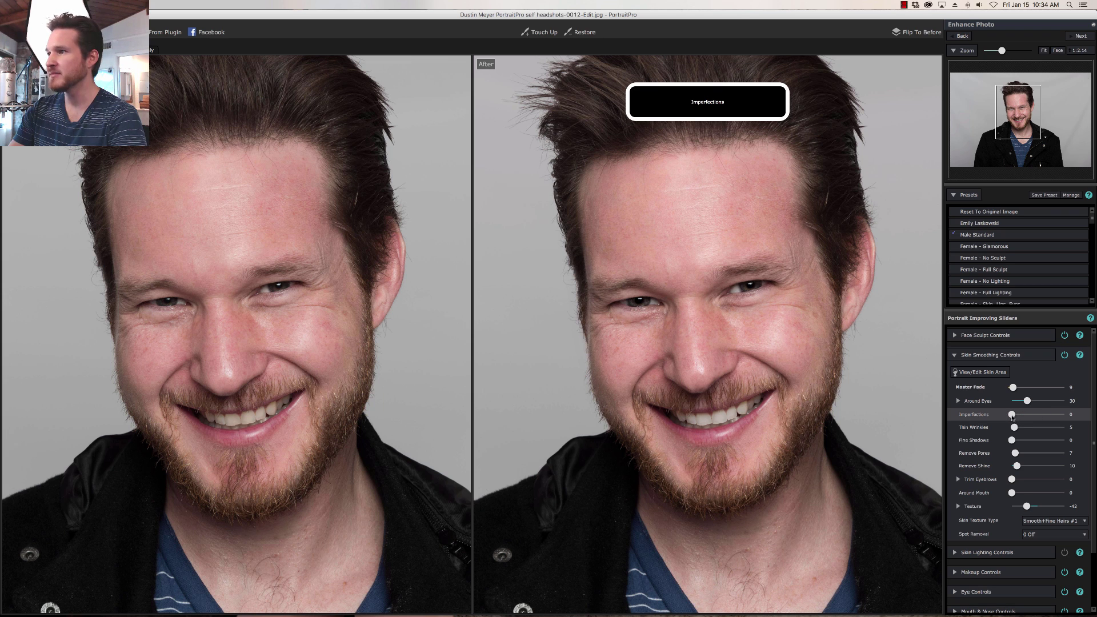
{"action": "left_click_drag", "start_coordinate": [1006, 418], "coordinate": [1046, 418]}
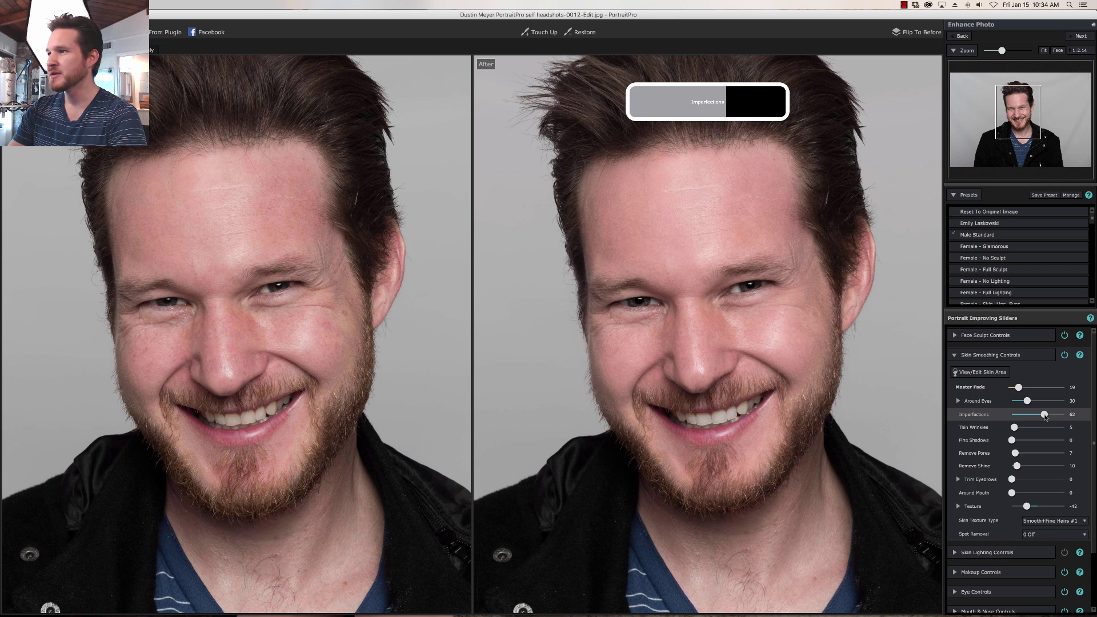
{"action": "left_click_drag", "start_coordinate": [1069, 416], "coordinate": [1096, 418]}
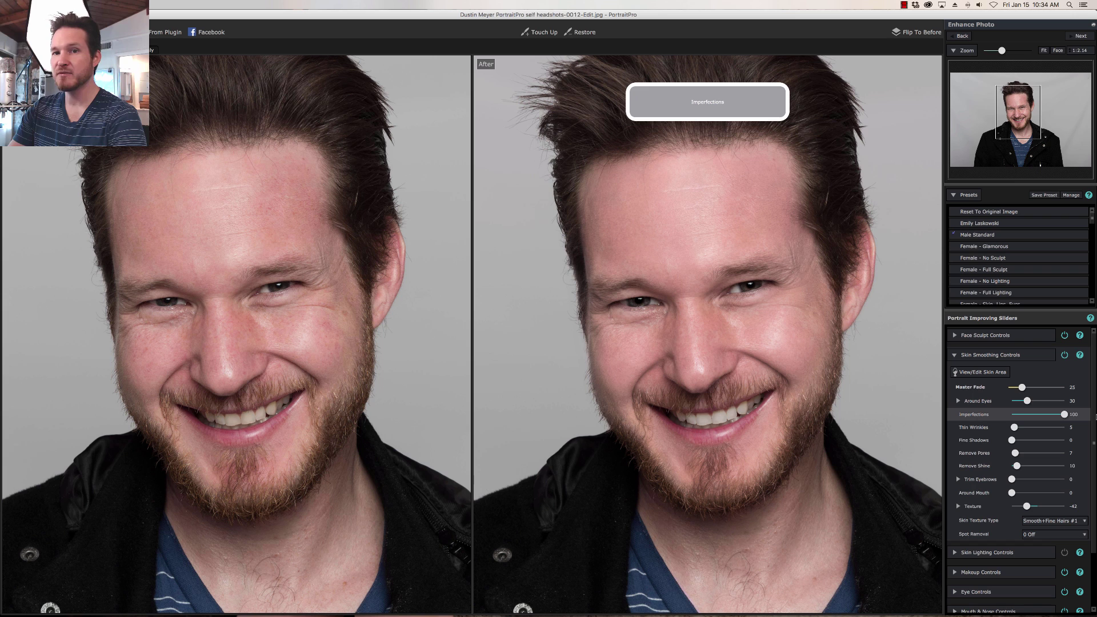
{"action": "left_click_drag", "start_coordinate": [1064, 414], "coordinate": [1041, 417]}
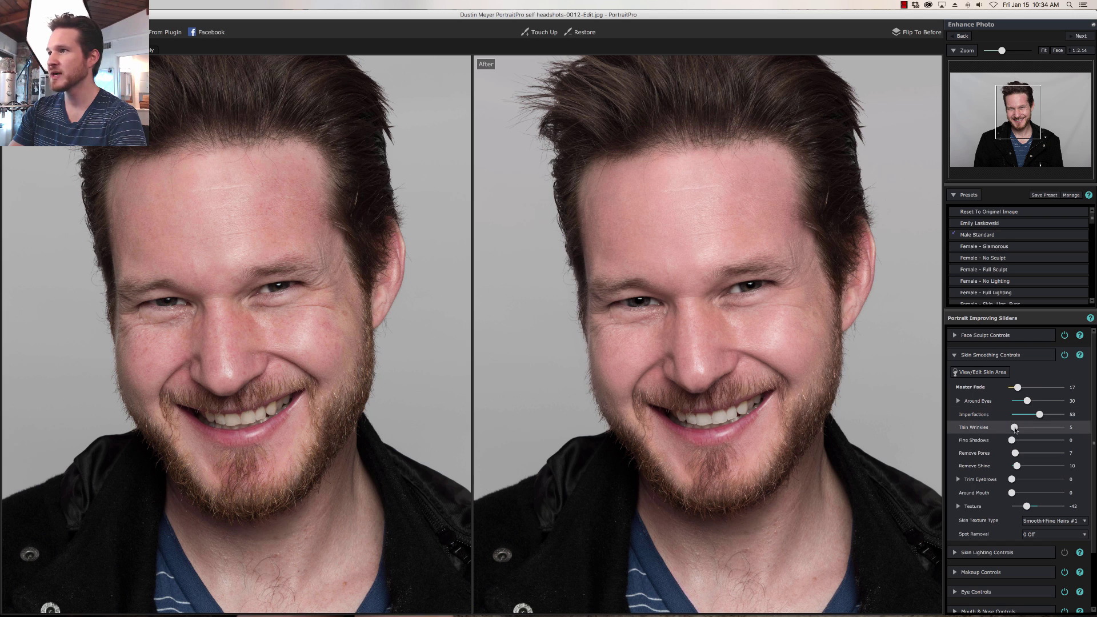
{"action": "left_click_drag", "start_coordinate": [1014, 428], "coordinate": [1095, 429]}
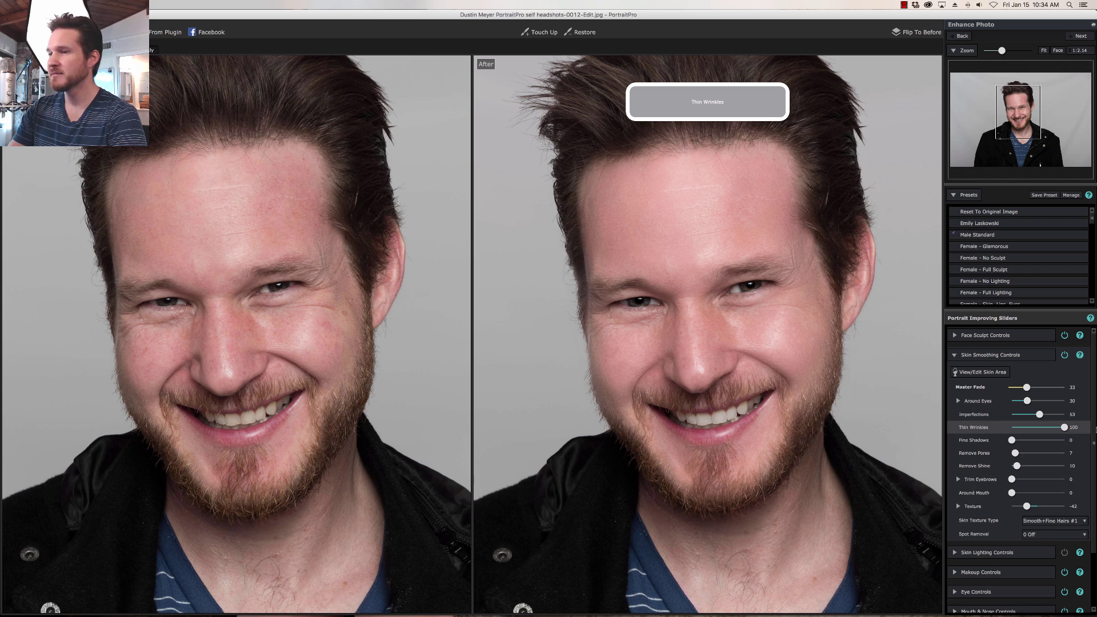
{"action": "left_click_drag", "start_coordinate": [1064, 428], "coordinate": [1010, 442]}
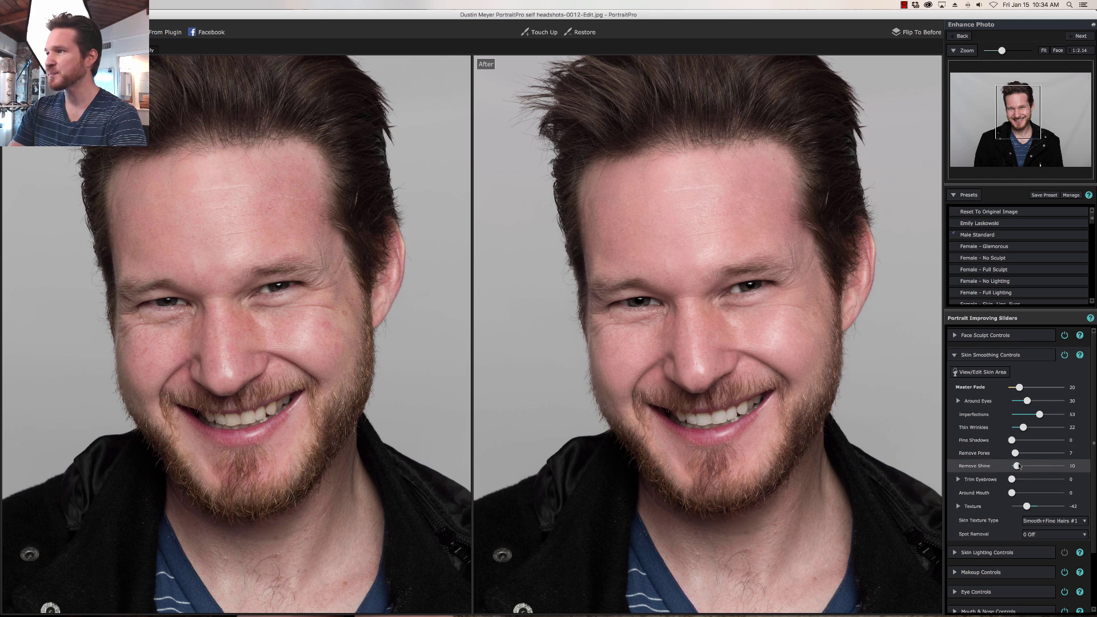
Try Remove Shine at 100 and 80 on the skin, and set it to 90
{"action": "left_click_drag", "start_coordinate": [1017, 466], "coordinate": [1066, 469]}
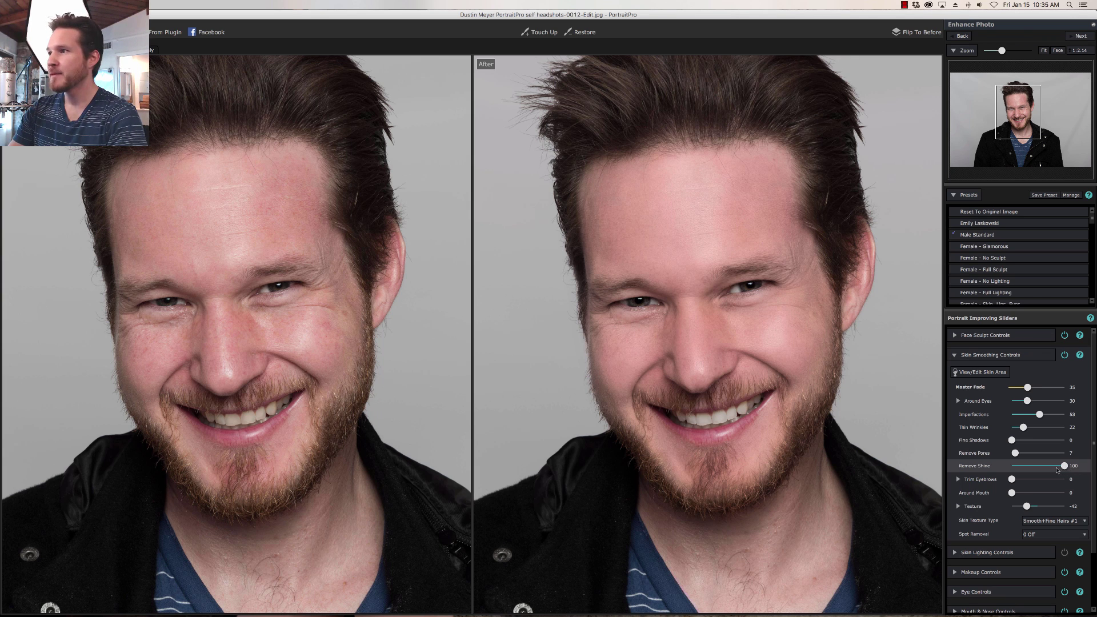
{"action": "left_click", "coordinate": [1056, 470]}
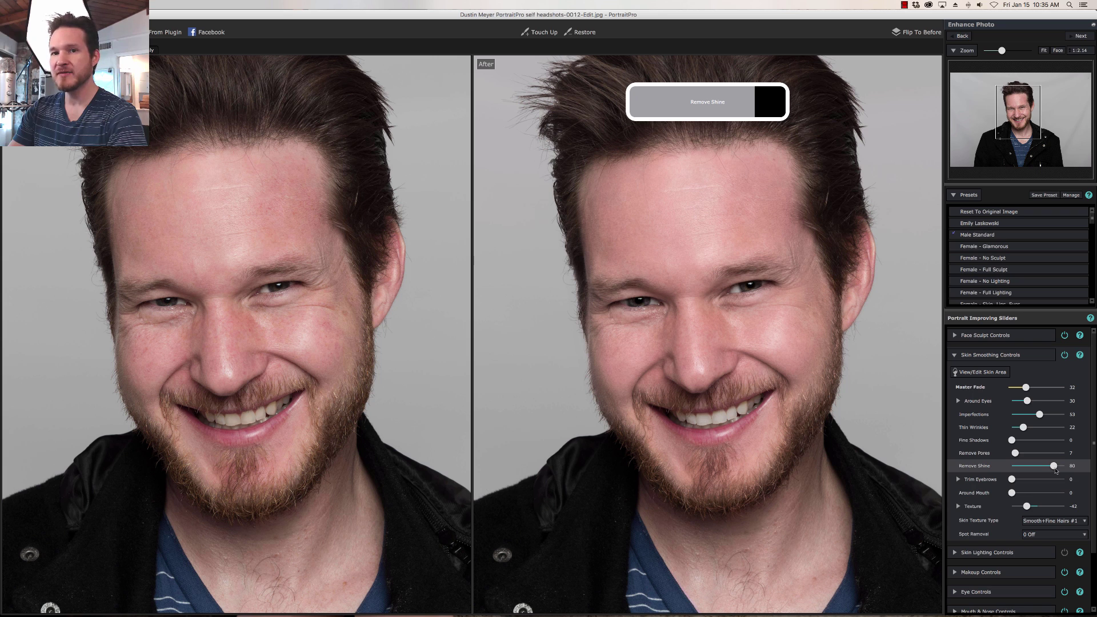
{"action": "left_click", "coordinate": [1065, 470]}
{"action": "left_click_drag", "start_coordinate": [1066, 470], "coordinate": [1060, 469]}
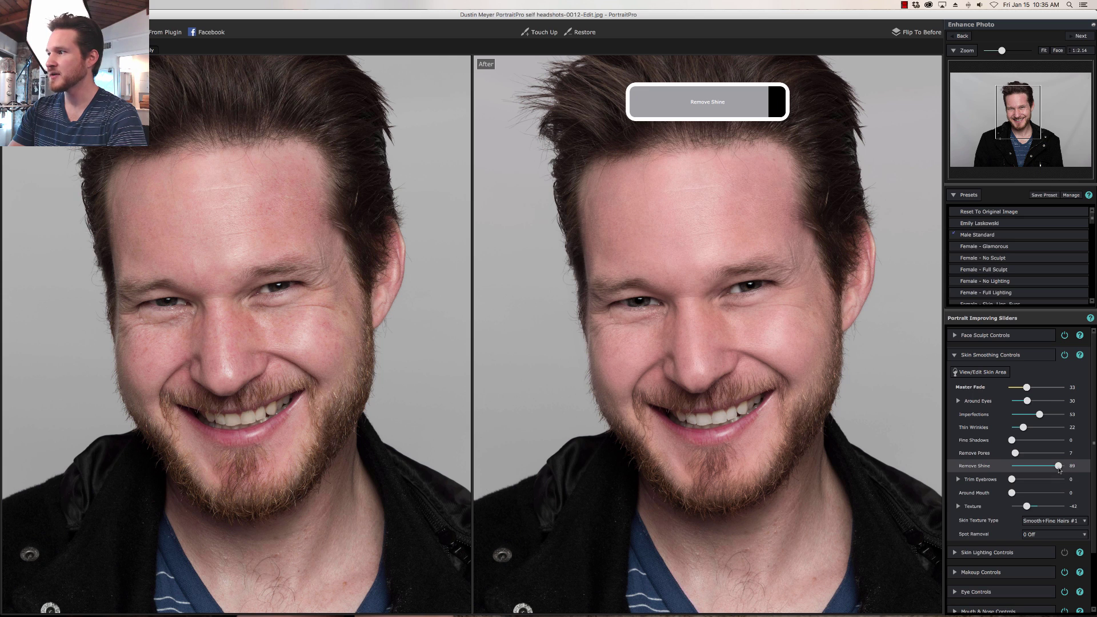
{"action": "left_click_drag", "start_coordinate": [1060, 470], "coordinate": [1026, 507]}
Set the skin Texture to 77 and the Skin Texture Type to Medium #1
{"action": "left_click", "coordinate": [1052, 506]}
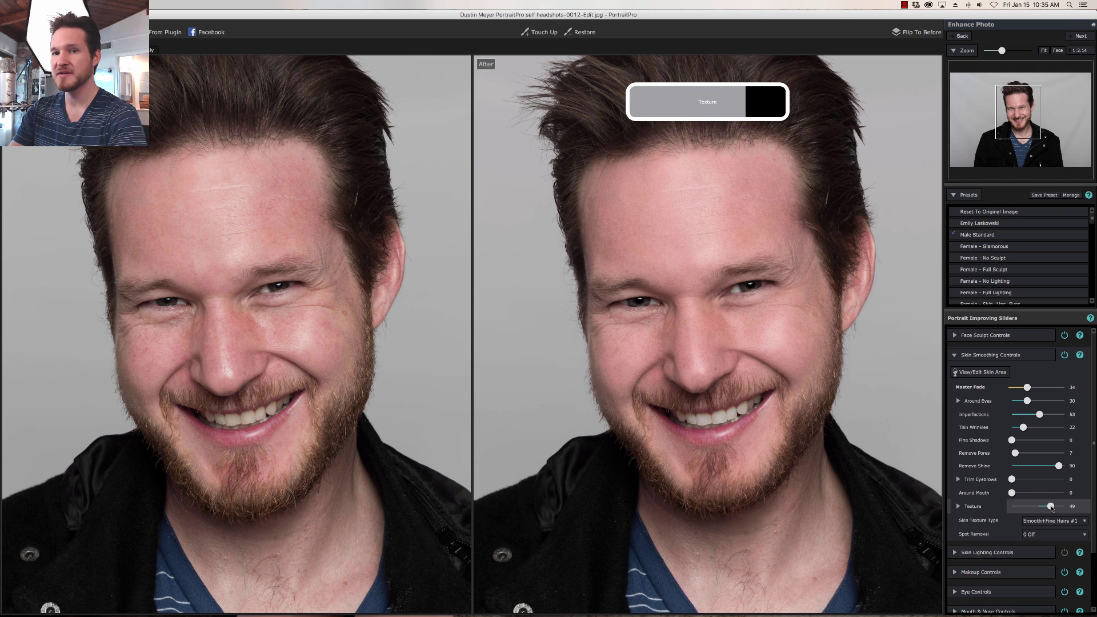
{"action": "left_click_drag", "start_coordinate": [1052, 508], "coordinate": [1079, 510]}
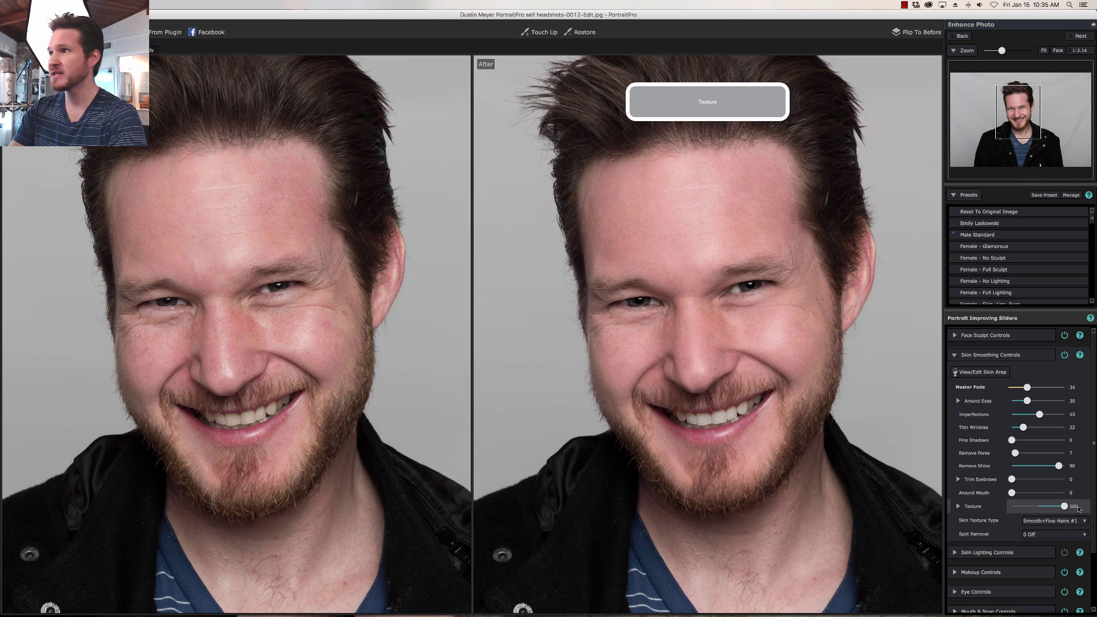
{"action": "left_click_drag", "start_coordinate": [1078, 509], "coordinate": [1059, 509]}
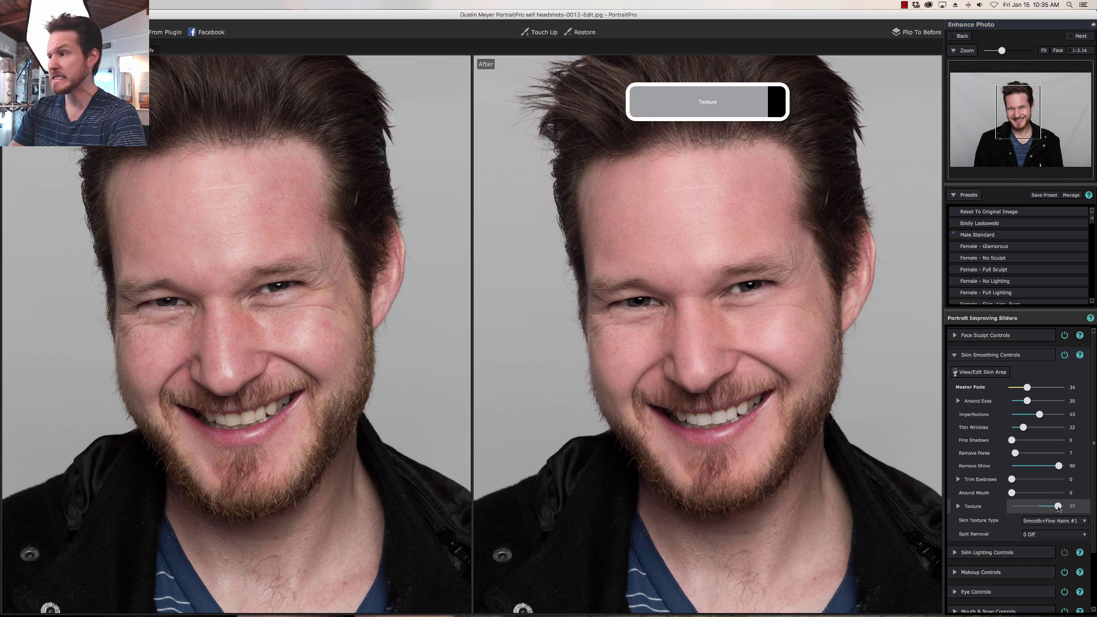
{"action": "left_click", "coordinate": [1053, 521]}
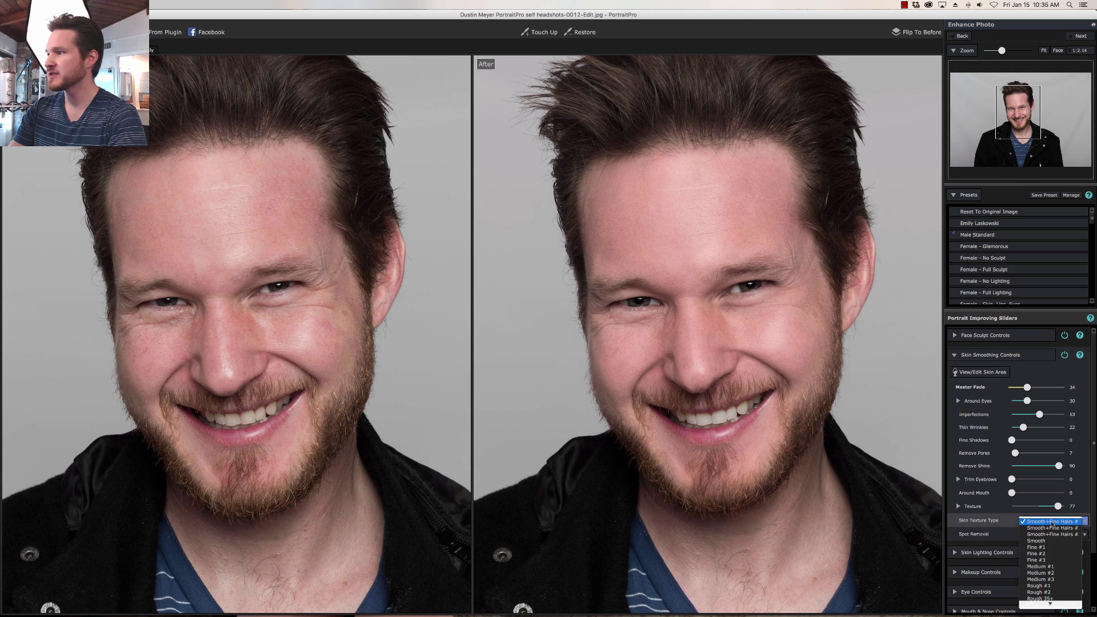
{"action": "left_click", "coordinate": [1055, 566]}
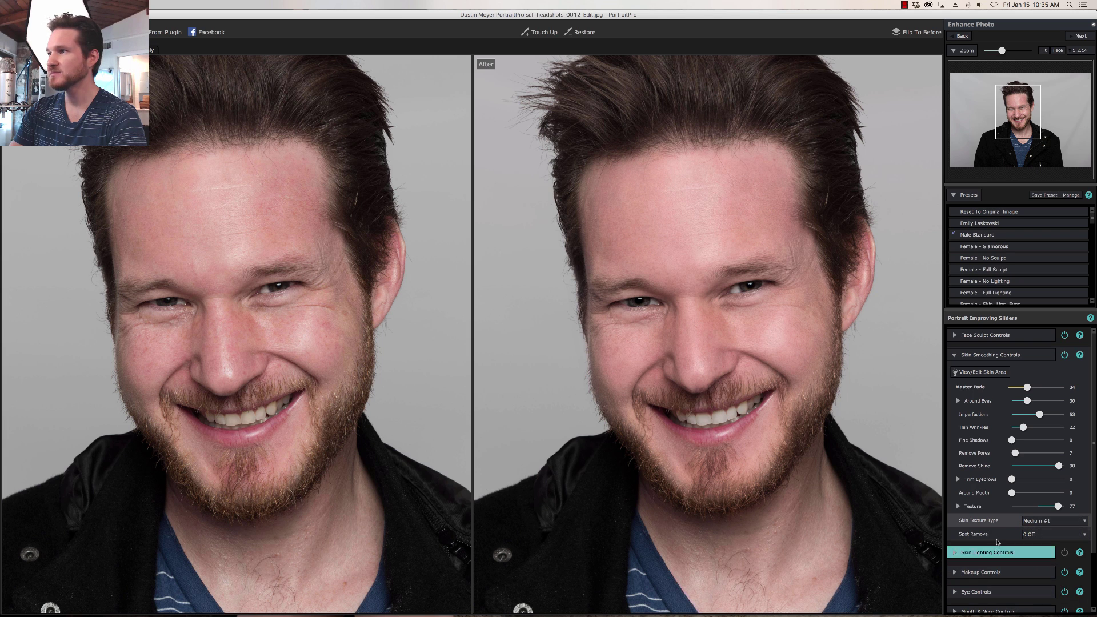
Try Spot Removal at 4 and 6 Medium Sensitivity, and set it to 10 Maximum Sensitivity
{"action": "left_click", "coordinate": [1029, 536]}
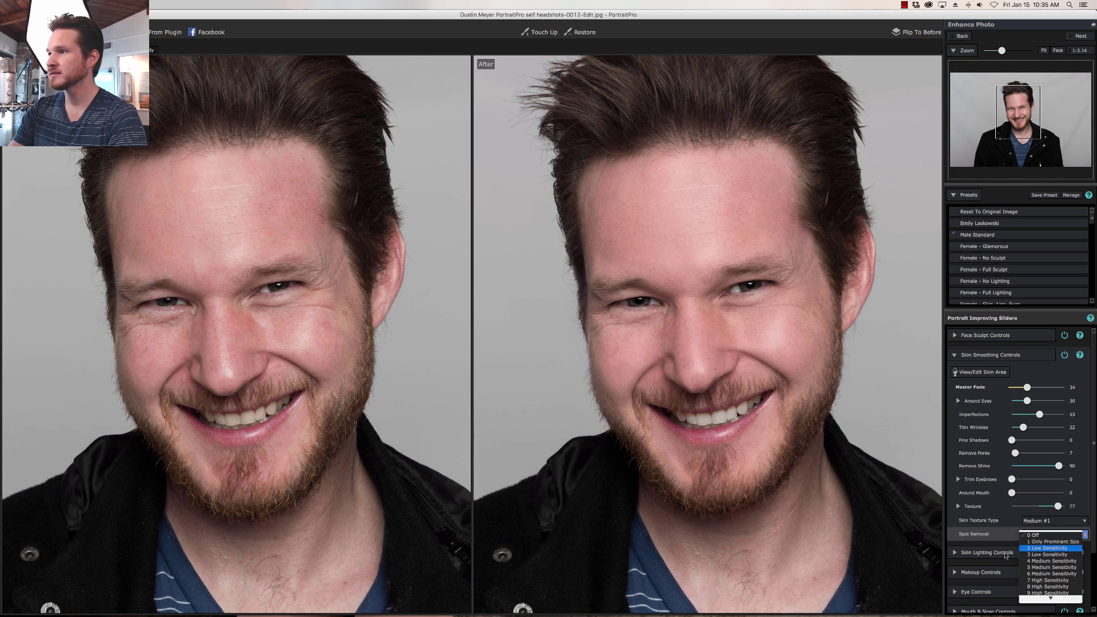
{"action": "key", "text": "Down"}
{"action": "key", "text": "Down"}
{"action": "key", "text": "Down"}
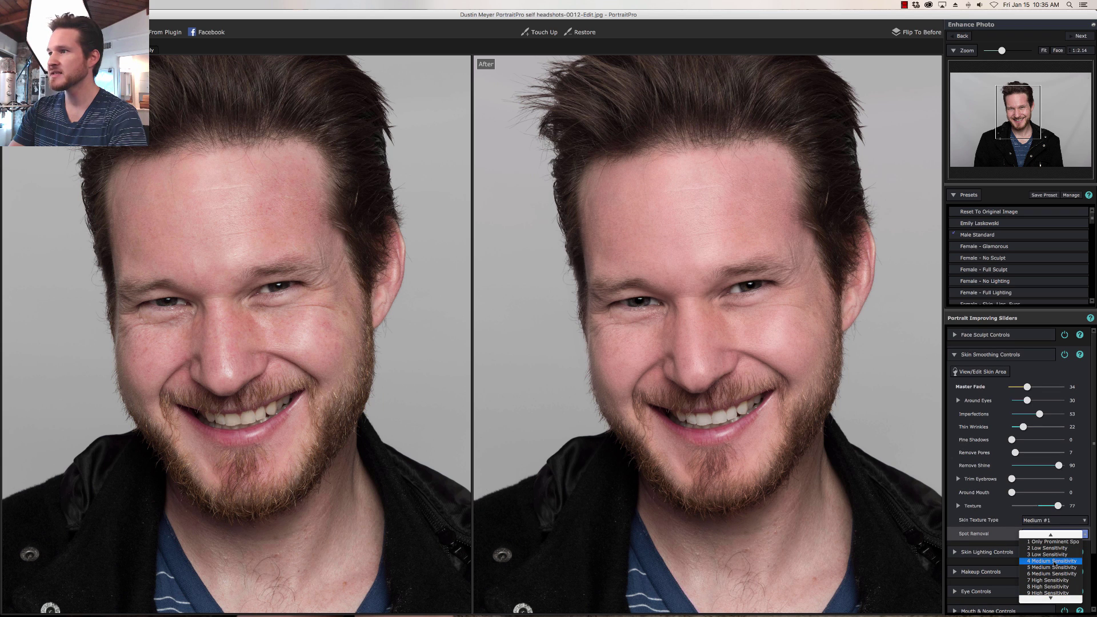
{"action": "left_click", "coordinate": [1051, 562]}
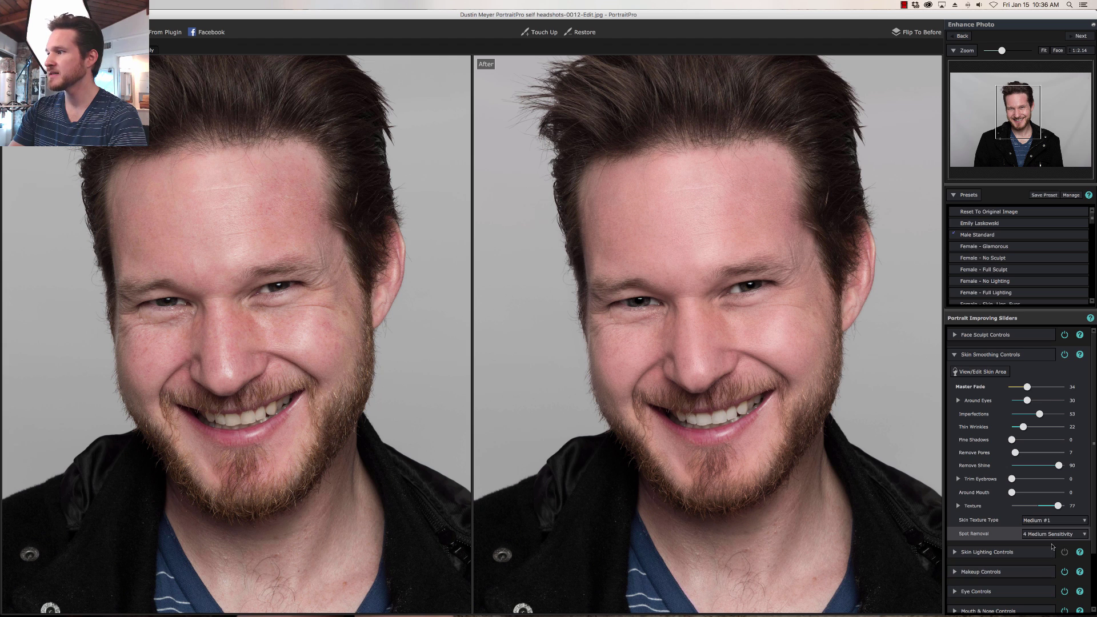
{"action": "left_click", "coordinate": [1053, 534]}
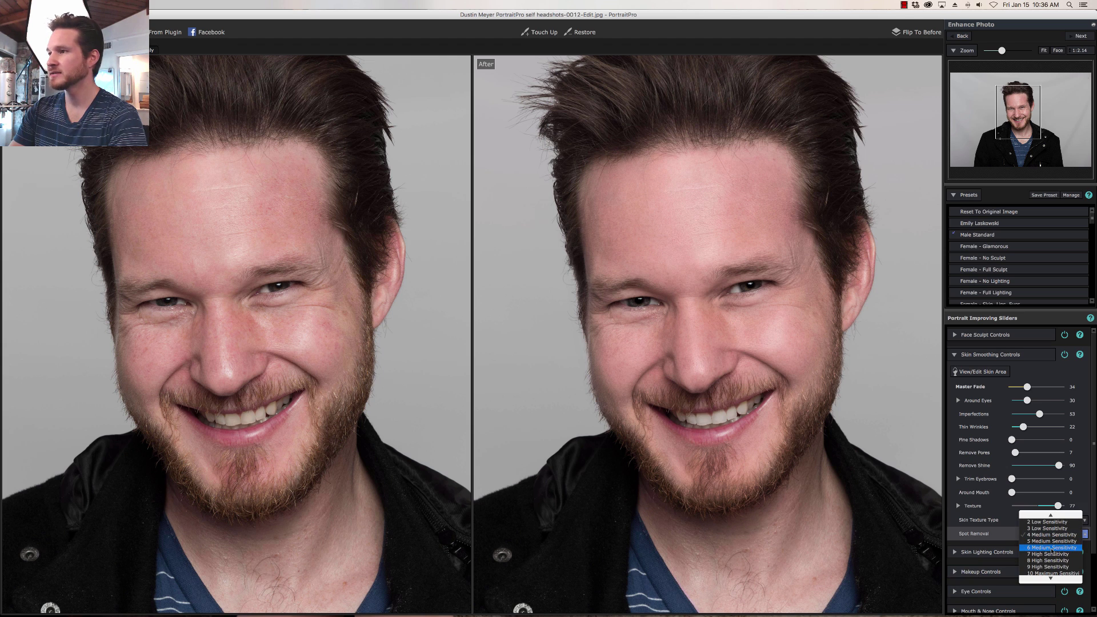
{"action": "left_click", "coordinate": [1053, 549]}
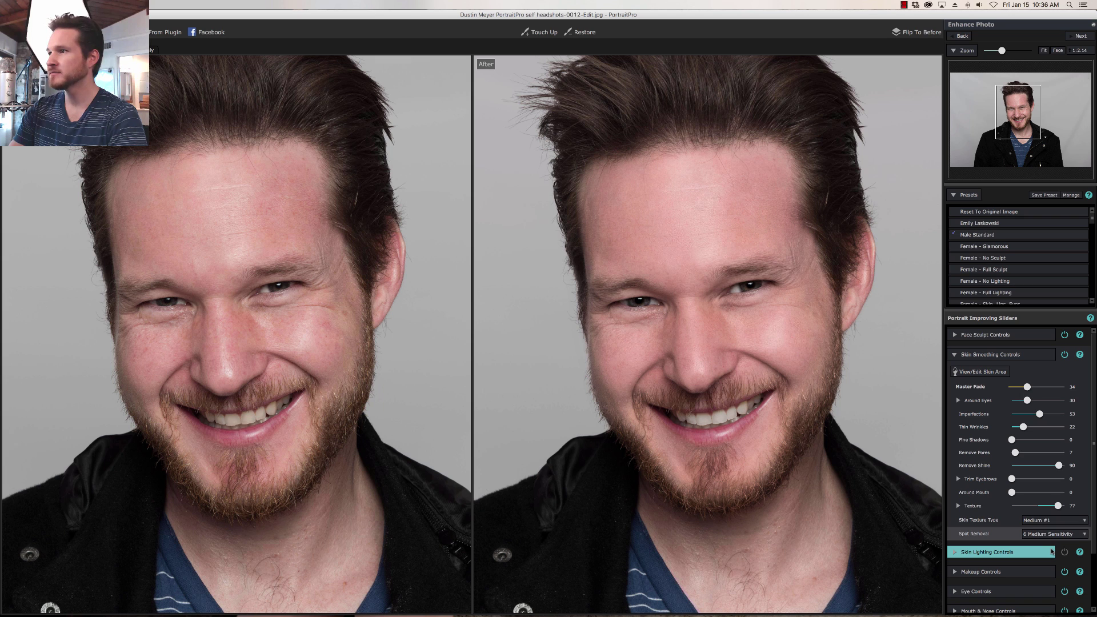
{"action": "left_click", "coordinate": [1053, 534]}
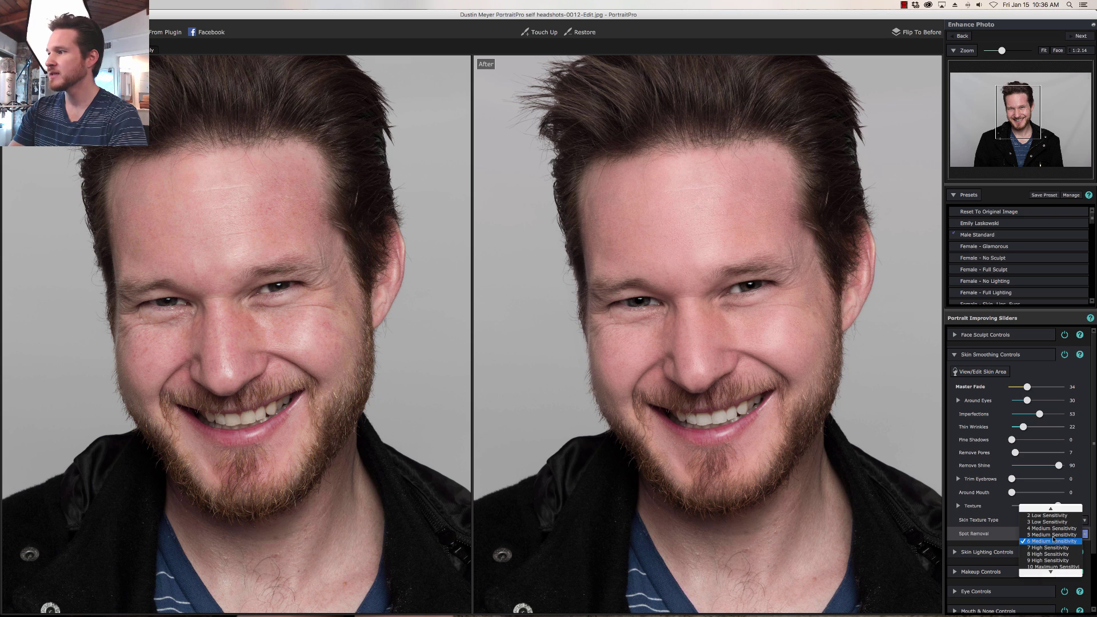
{"action": "left_click", "coordinate": [1053, 568]}
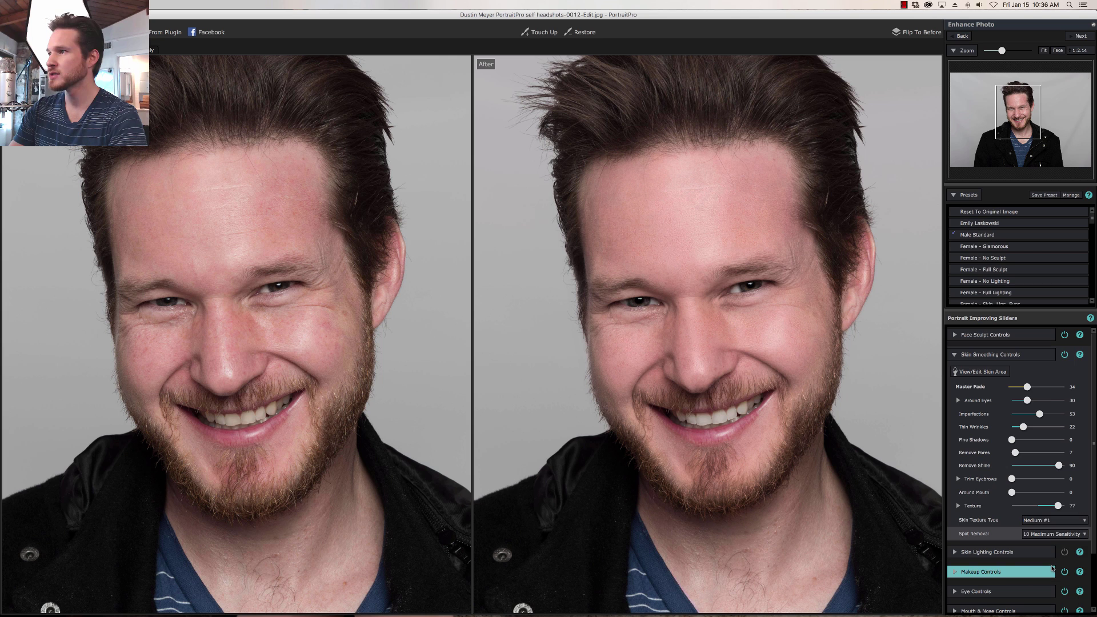
Set Spot Removal to 4 Medium Sensitivity
{"action": "left_click", "coordinate": [1051, 534]}
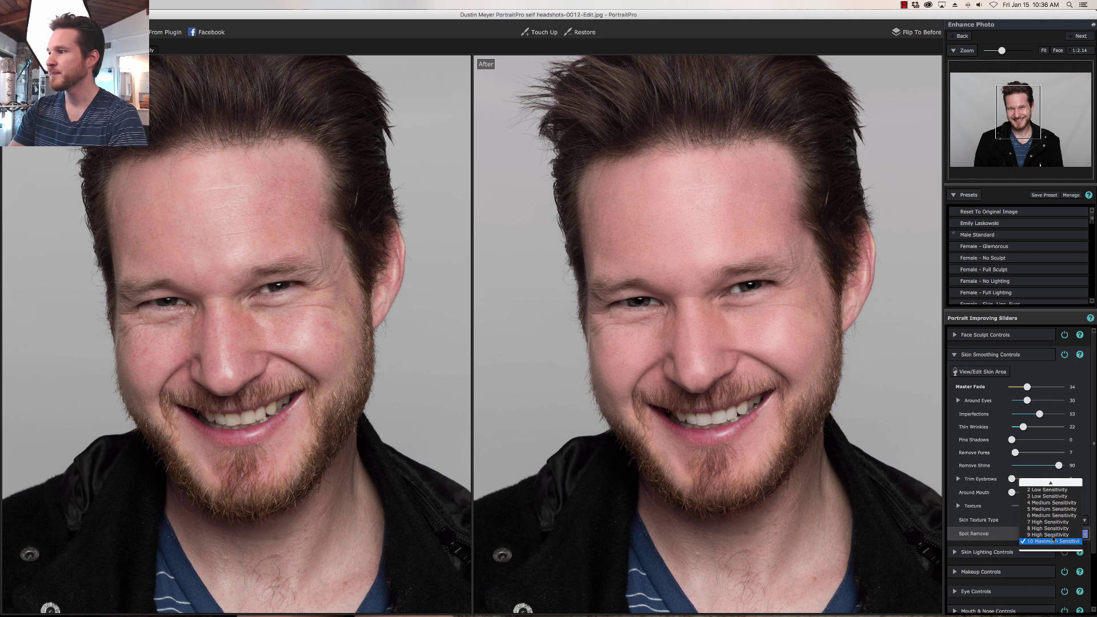
{"action": "left_click", "coordinate": [1051, 503]}
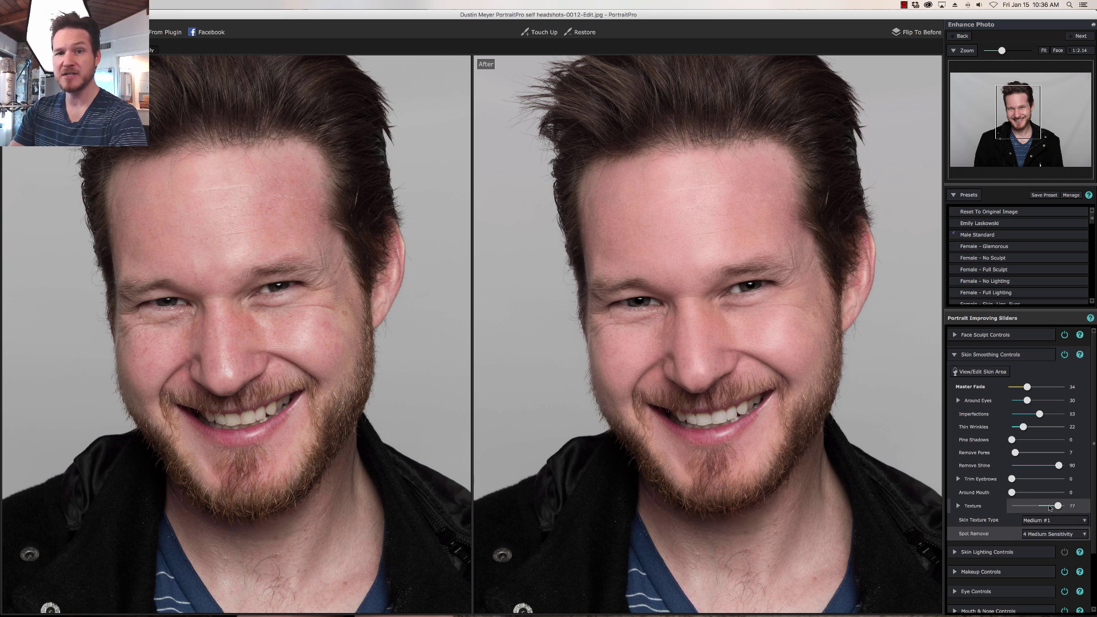
Try Skin Lighting with the light source moved to the side of the head model, and turn Skin Lighting off
{"action": "left_click", "coordinate": [1021, 553]}
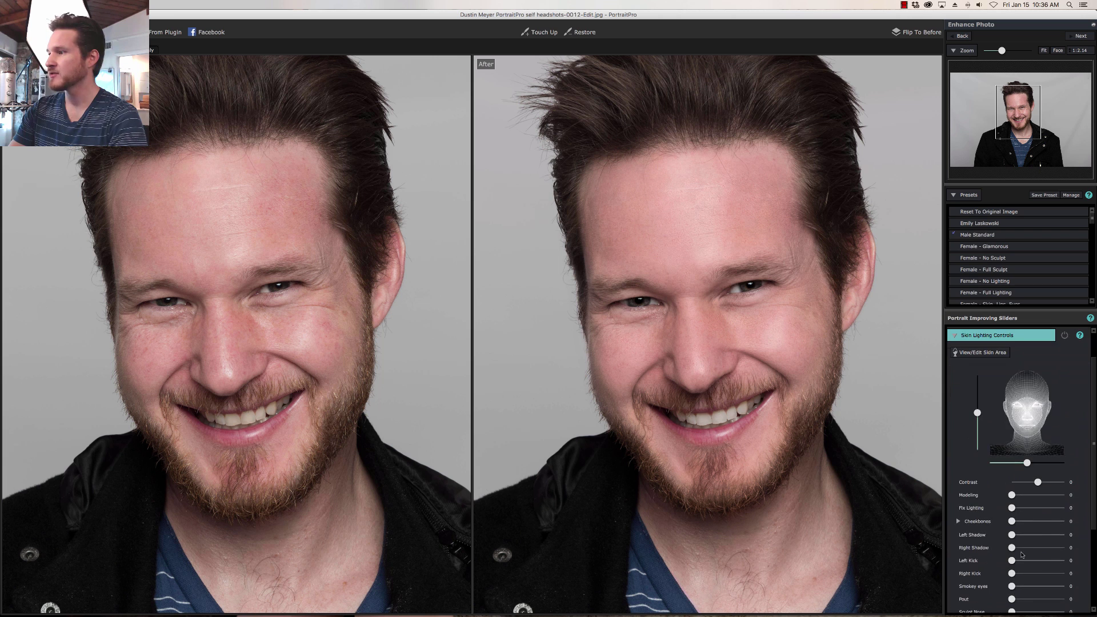
{"action": "left_click", "coordinate": [1044, 51]}
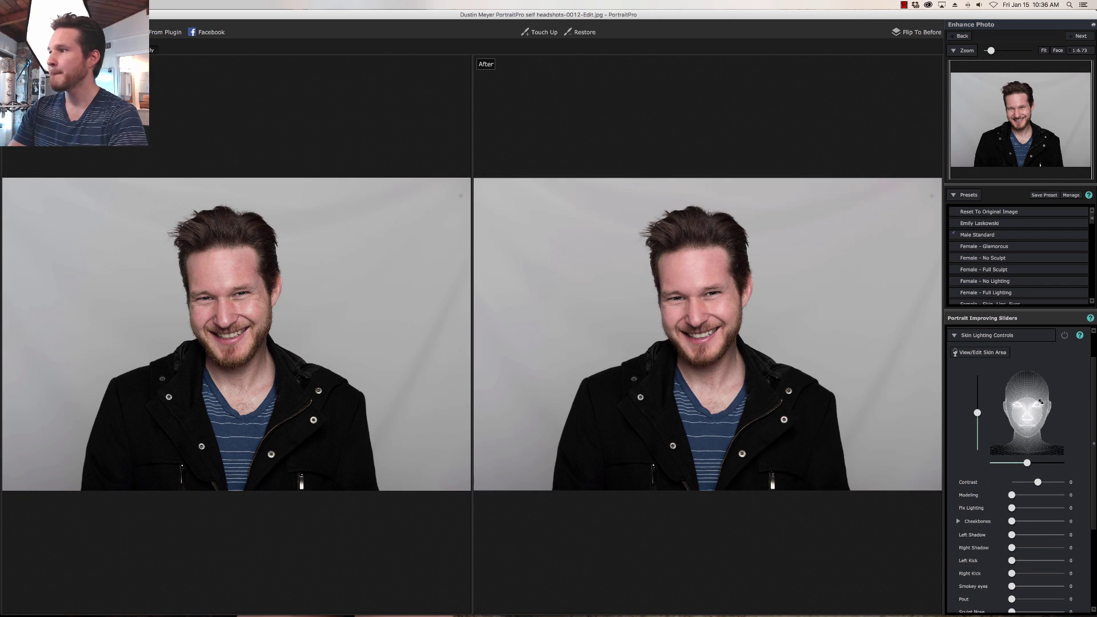
{"action": "left_click", "coordinate": [1065, 337]}
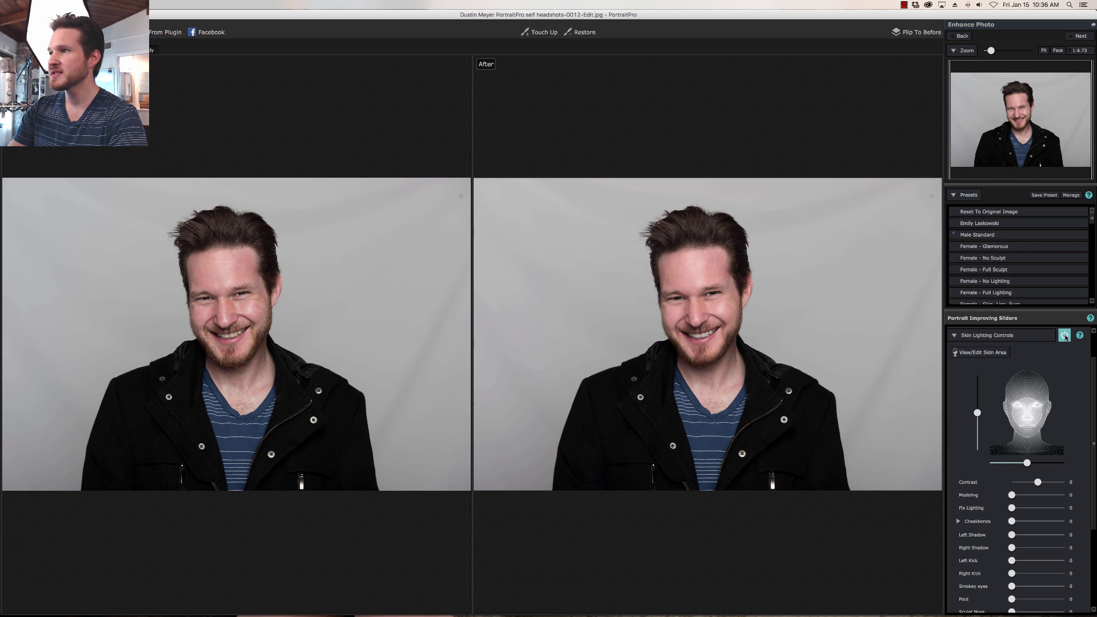
{"action": "mouse_move", "coordinate": [1026, 409]}
{"action": "left_mouse_down"}
{"action": "mouse_move", "coordinate": [1040, 397]}
{"action": "mouse_move", "coordinate": [1025, 385]}
{"action": "mouse_move", "coordinate": [1010, 414]}
{"action": "left_mouse_up"}
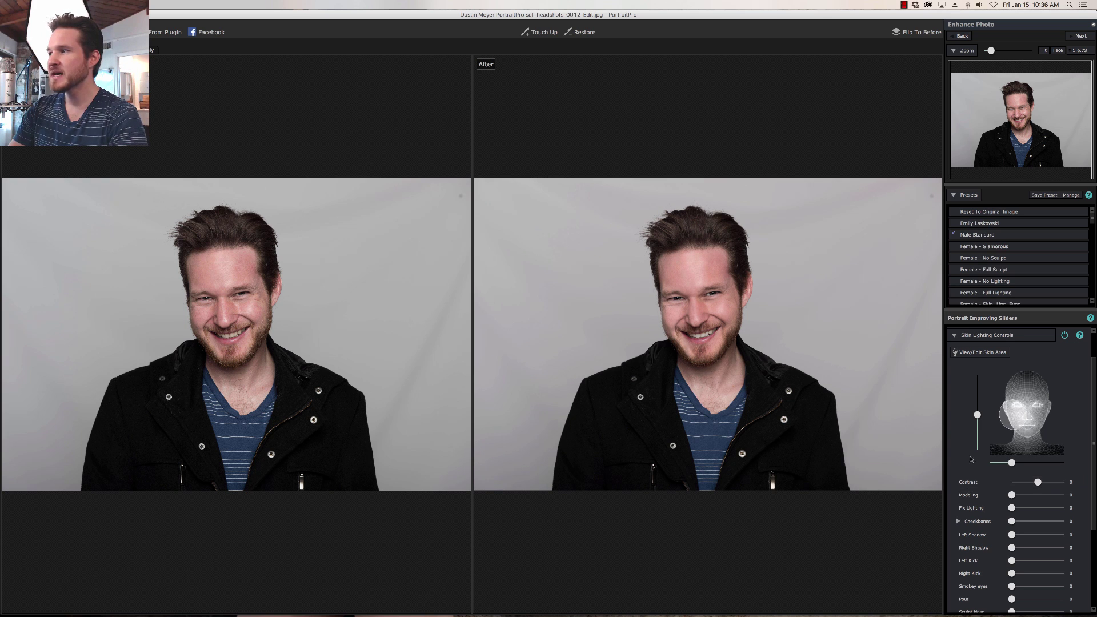
{"action": "scroll", "coordinate": [963, 473], "scroll_direction": "down", "scroll_amount": 3}
{"action": "scroll", "coordinate": [963, 473], "scroll_direction": "up", "scroll_amount": 3}
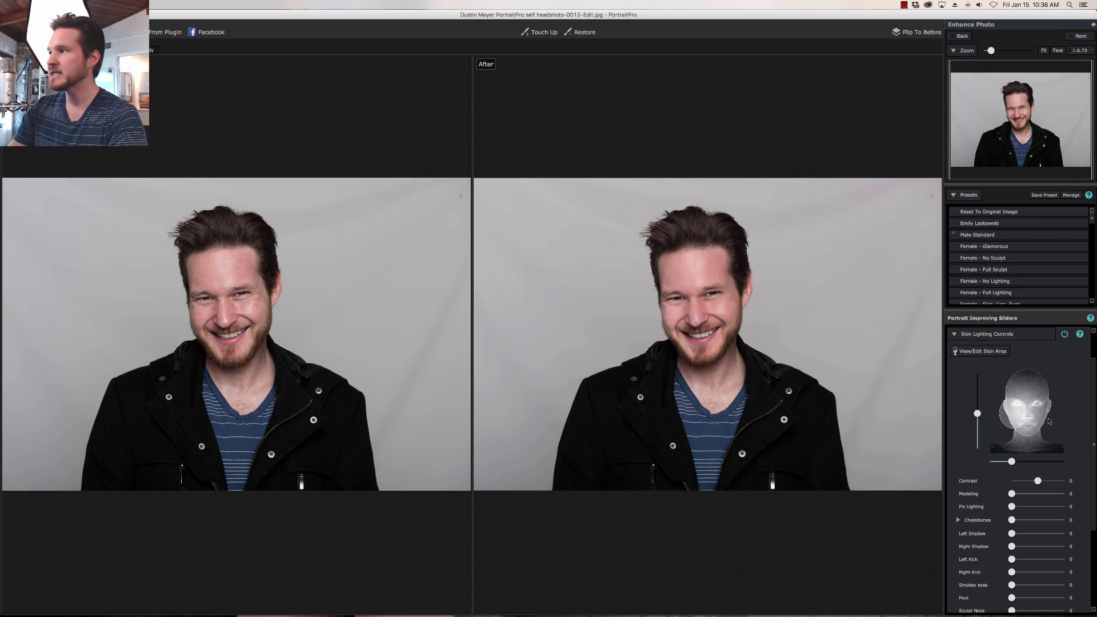
{"action": "left_click", "coordinate": [1063, 336]}
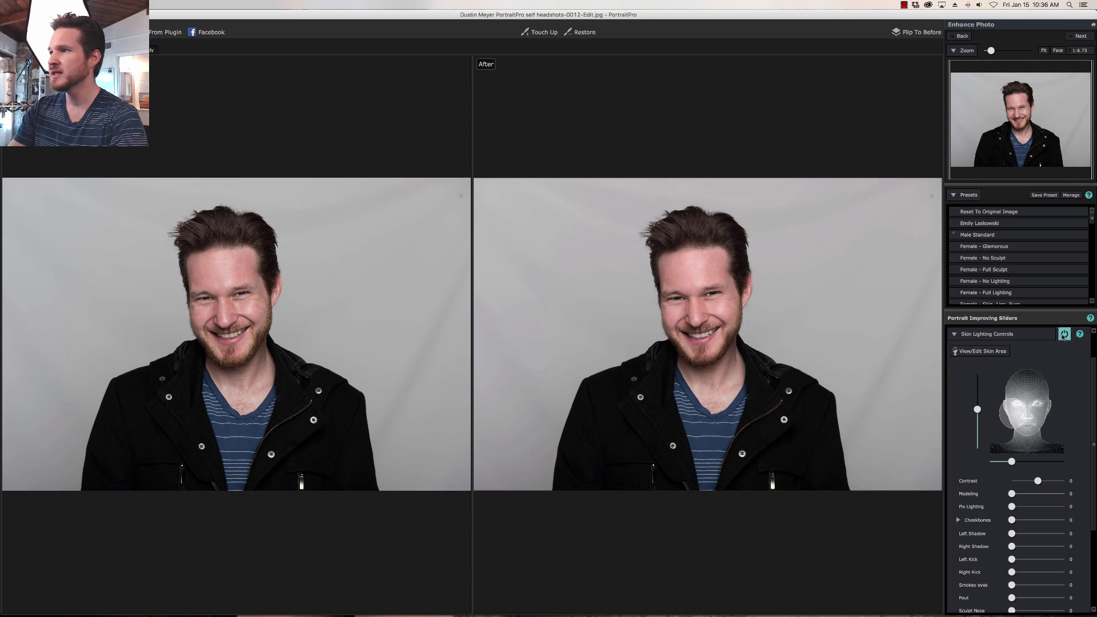
{"action": "left_click", "coordinate": [1014, 335]}
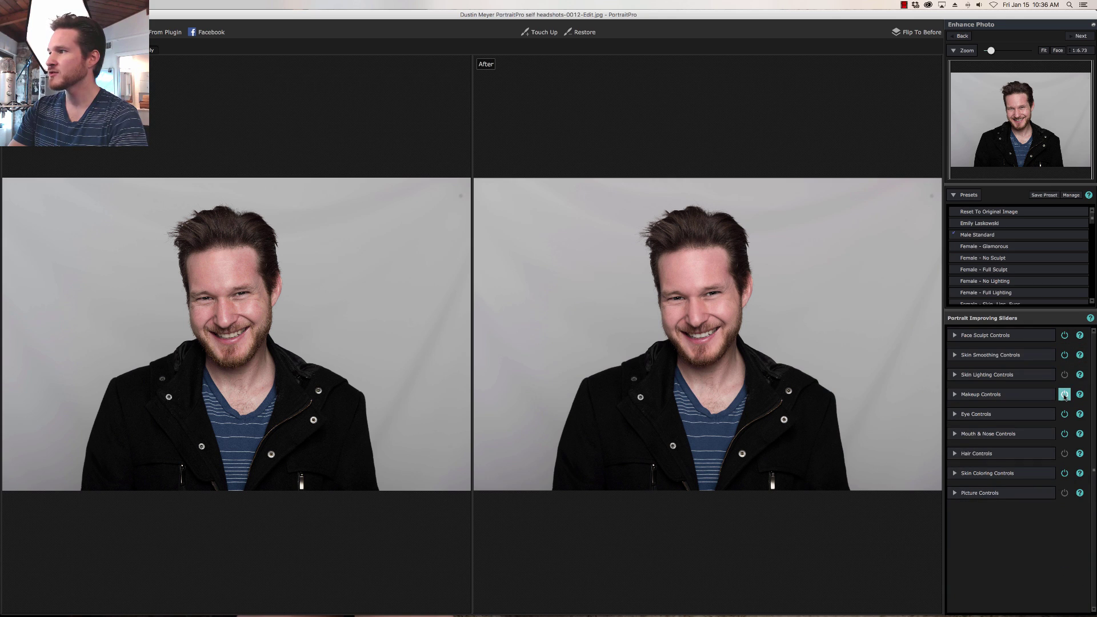
Turn off the makeup enhancements and set the Master Fade for the eyes to 49
{"action": "left_click", "coordinate": [1064, 394]}
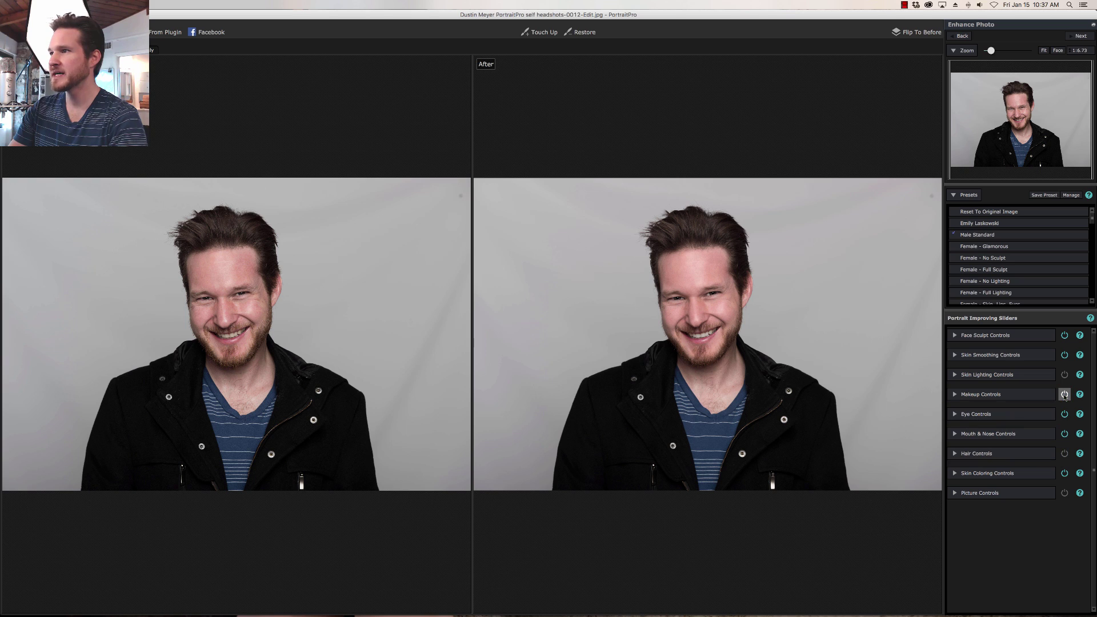
{"action": "left_click", "coordinate": [1023, 419]}
{"action": "left_click_drag", "start_coordinate": [1027, 362], "coordinate": [1036, 364]}
{"action": "left_click", "coordinate": [1017, 339]}
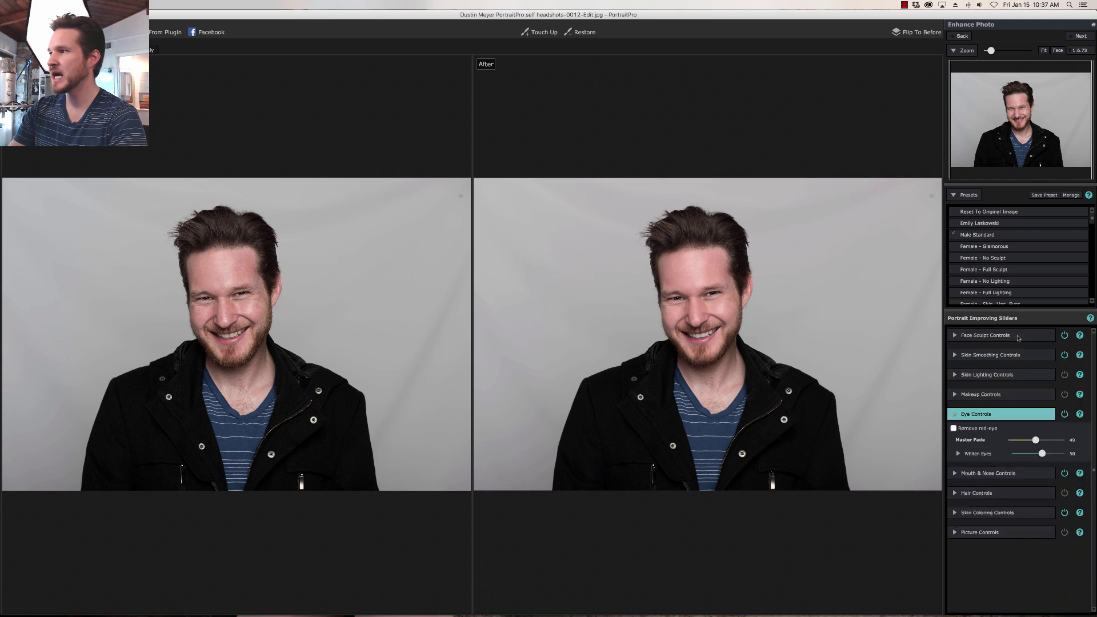
Try the Mouth & Nose Master Fade at 39, and set it to 32
{"action": "left_click", "coordinate": [1027, 435]}
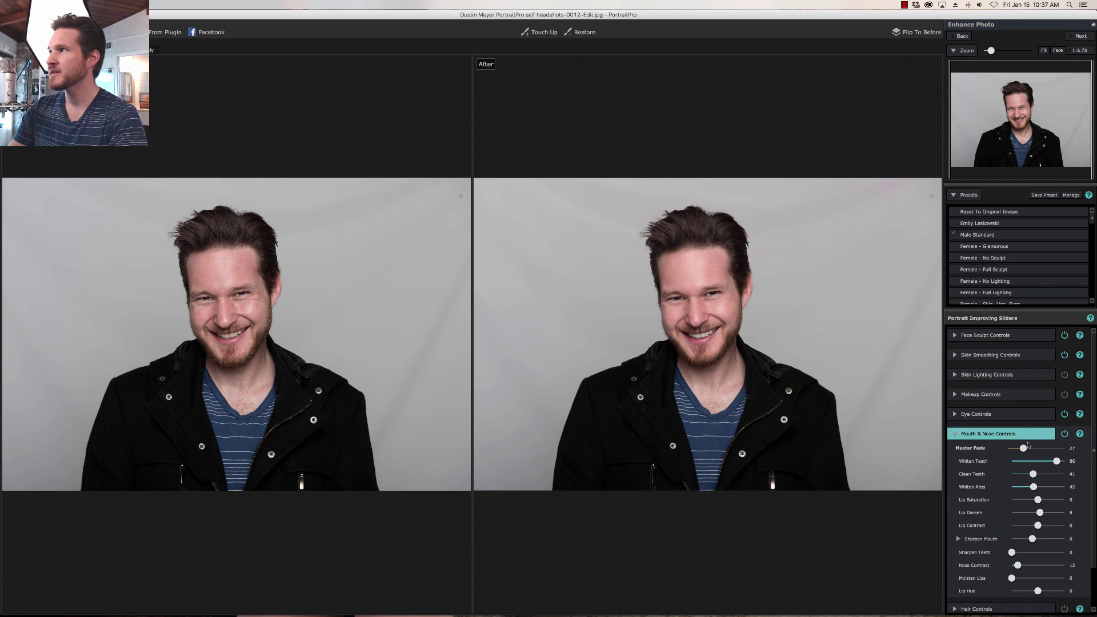
{"action": "left_click", "coordinate": [1054, 51]}
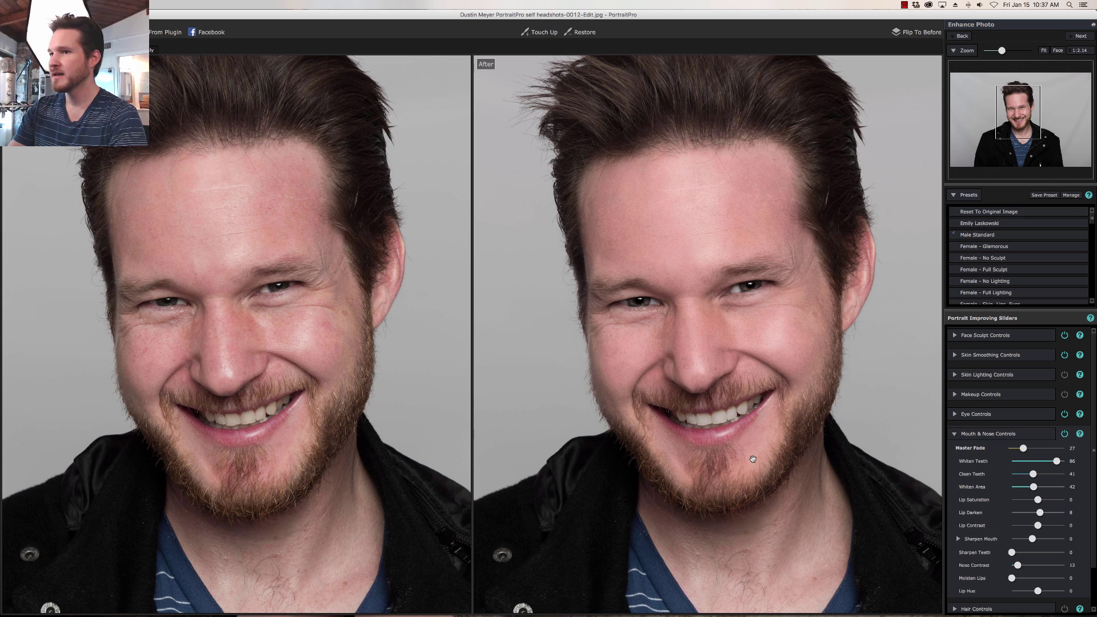
{"action": "mouse_move", "coordinate": [323, 434]}
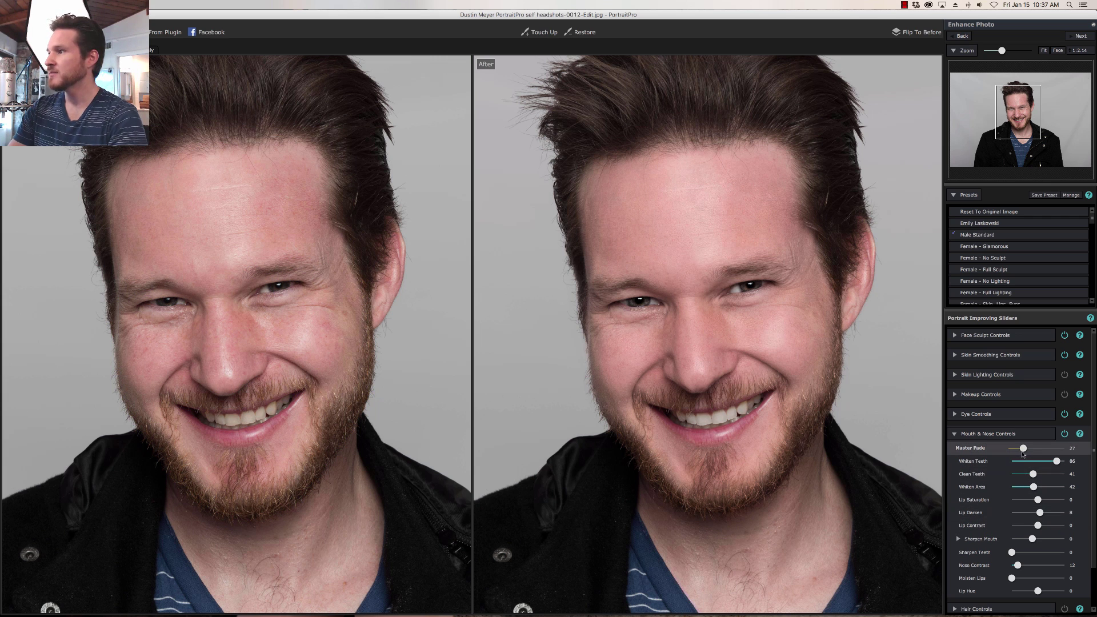
{"action": "left_click_drag", "start_coordinate": [1024, 449], "coordinate": [1031, 449]}
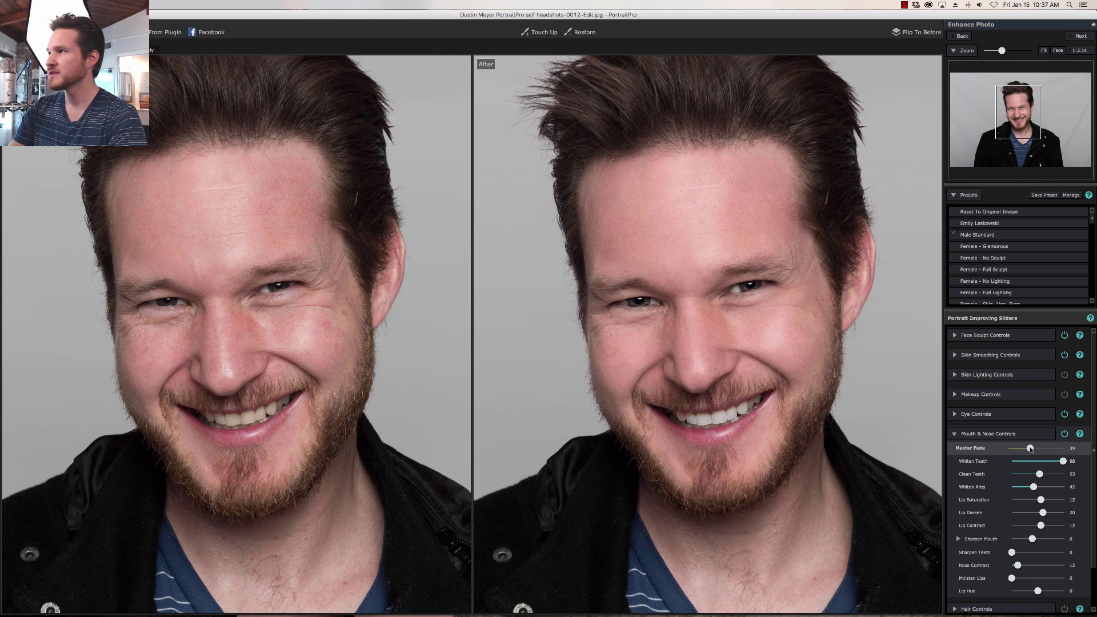
{"action": "left_click", "coordinate": [1043, 51]}
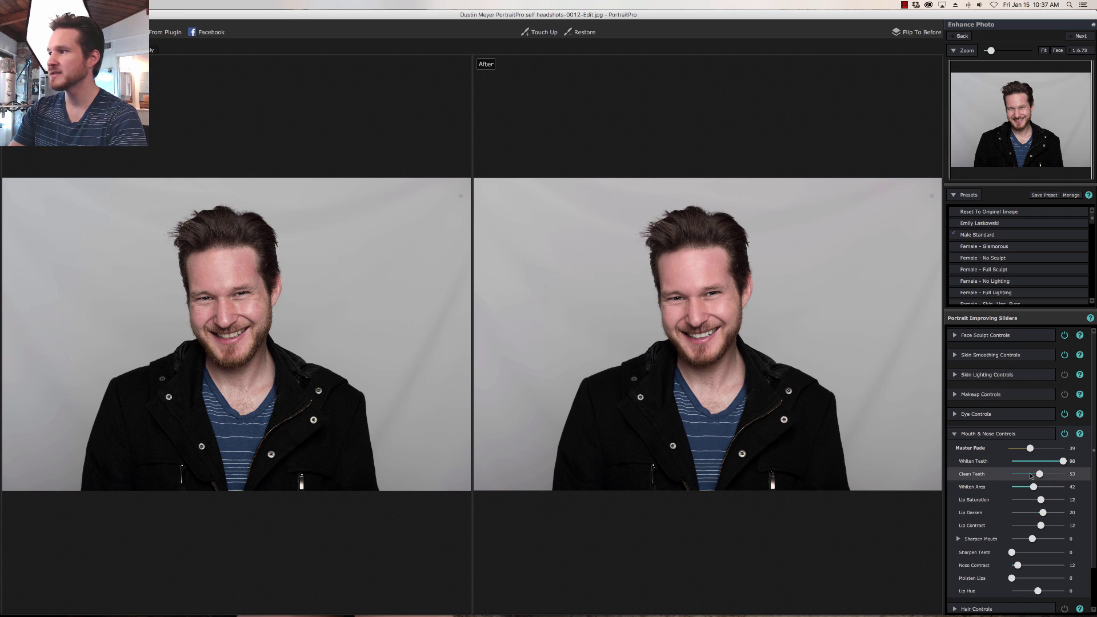
{"action": "left_click_drag", "start_coordinate": [1032, 450], "coordinate": [1027, 451]}
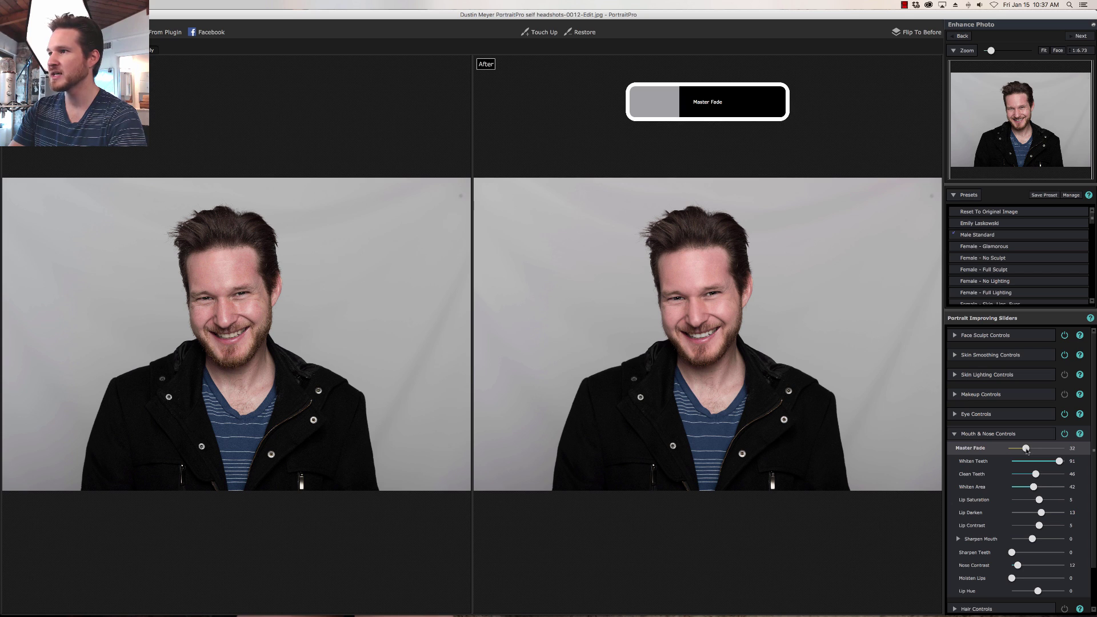
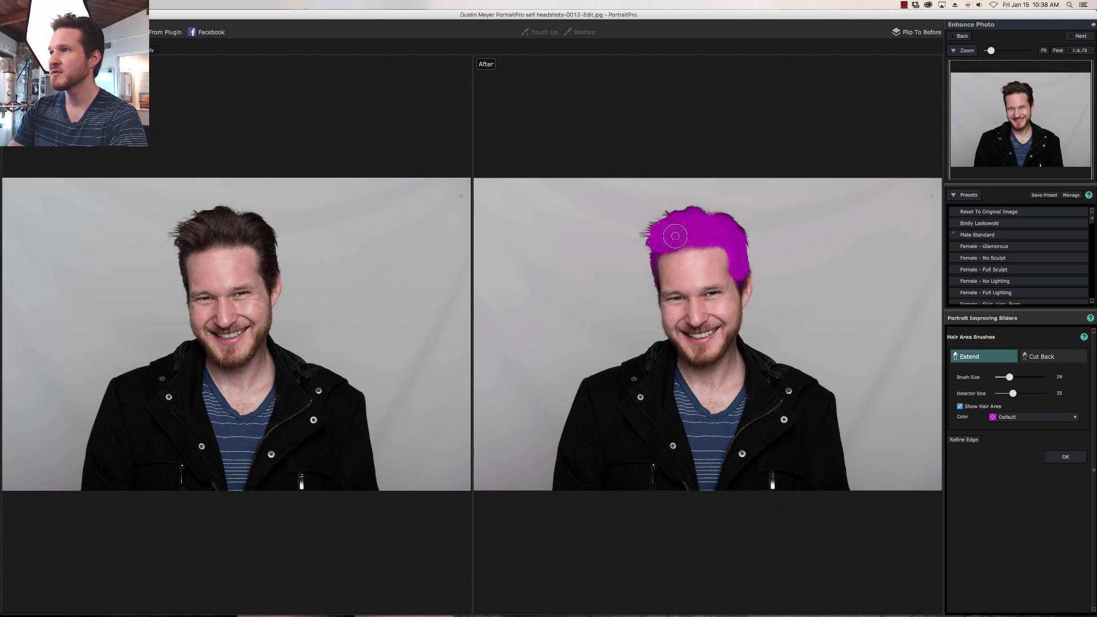
Extend the hair area mask down the hair on both sides of the head and accept it
{"action": "left_click", "coordinate": [1058, 51]}
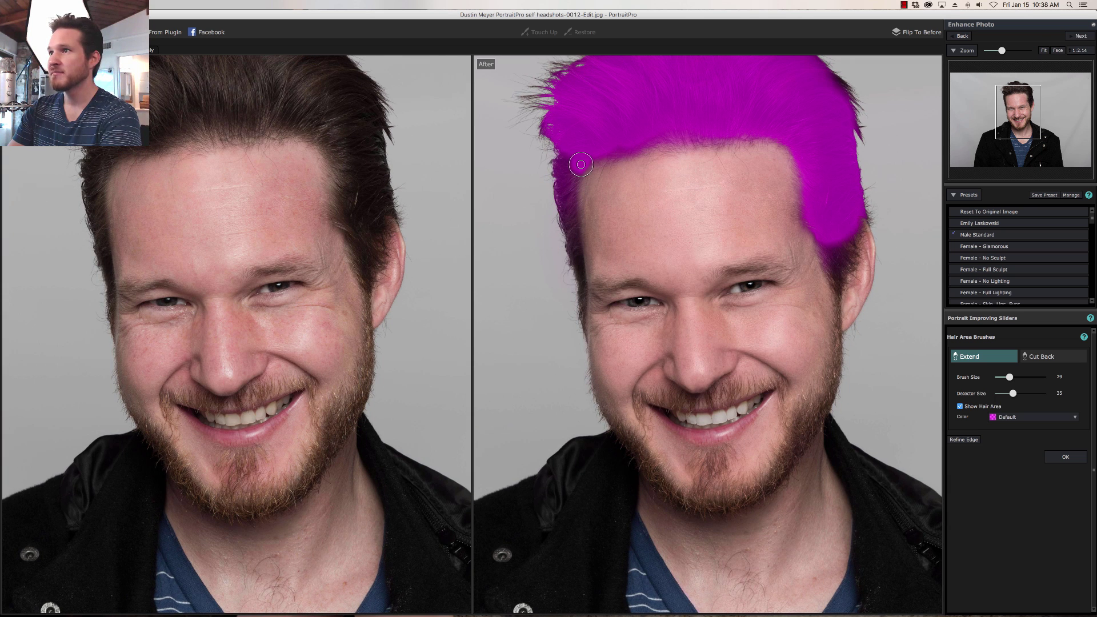
{"action": "mouse_move", "coordinate": [569, 170]}
{"action": "left_mouse_down"}
{"action": "mouse_move", "coordinate": [577, 158]}
{"action": "mouse_move", "coordinate": [565, 177]}
{"action": "mouse_move", "coordinate": [579, 275]}
{"action": "left_mouse_up"}
{"action": "mouse_move", "coordinate": [805, 259]}
{"action": "left_mouse_down"}
{"action": "mouse_move", "coordinate": [839, 259]}
{"action": "mouse_move", "coordinate": [831, 243]}
{"action": "mouse_move", "coordinate": [847, 225]}
{"action": "mouse_move", "coordinate": [838, 264]}
{"action": "mouse_move", "coordinate": [844, 245]}
{"action": "left_mouse_up"}
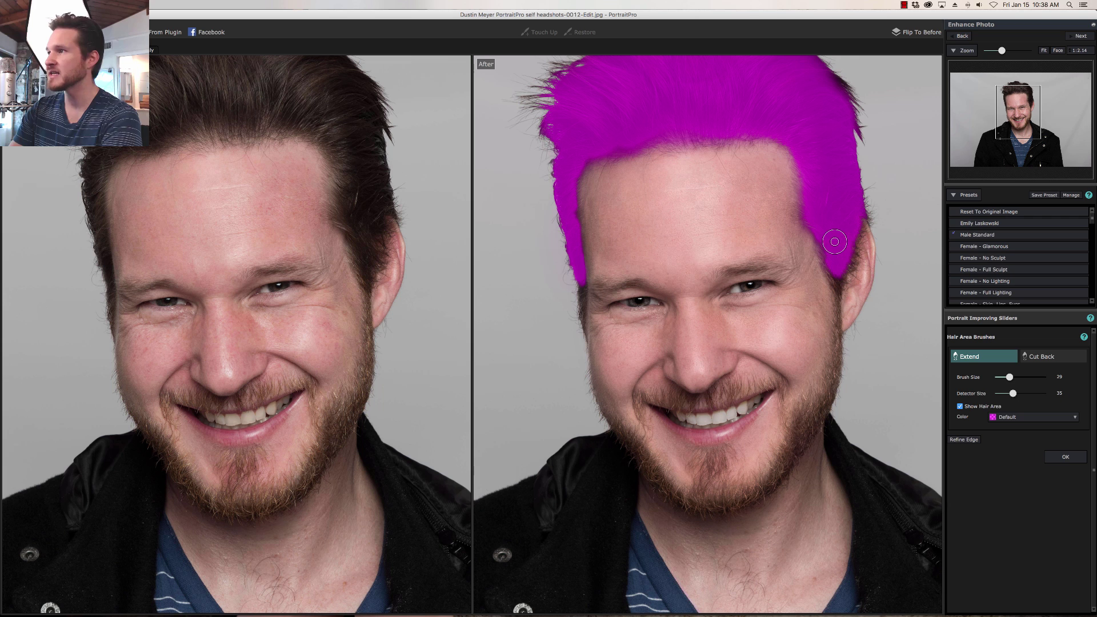
{"action": "left_click", "coordinate": [1066, 458]}
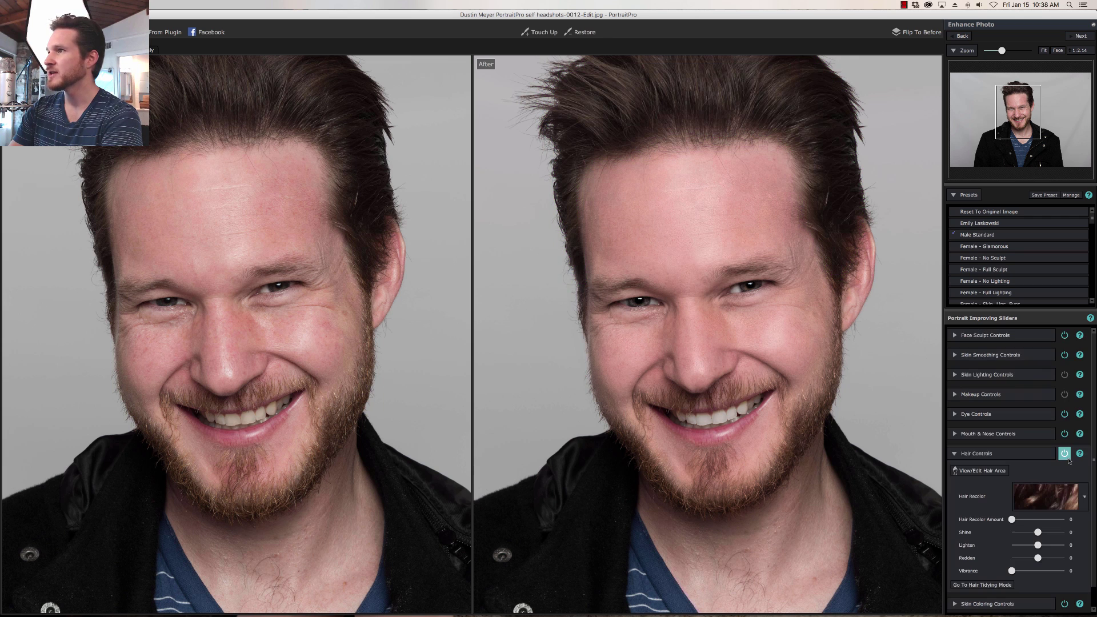
Tidy the hair with Smooth Hair at 26 and Smoothing Softness at 32
{"action": "left_click", "coordinate": [995, 585]}
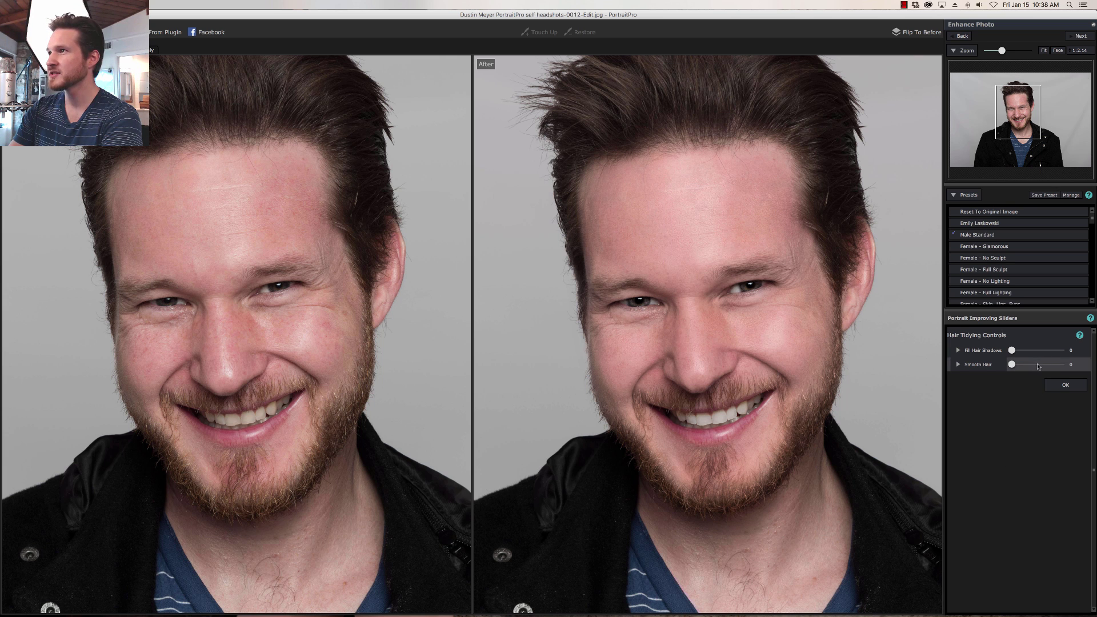
{"action": "left_click_drag", "start_coordinate": [840, 275], "coordinate": [837, 354]}
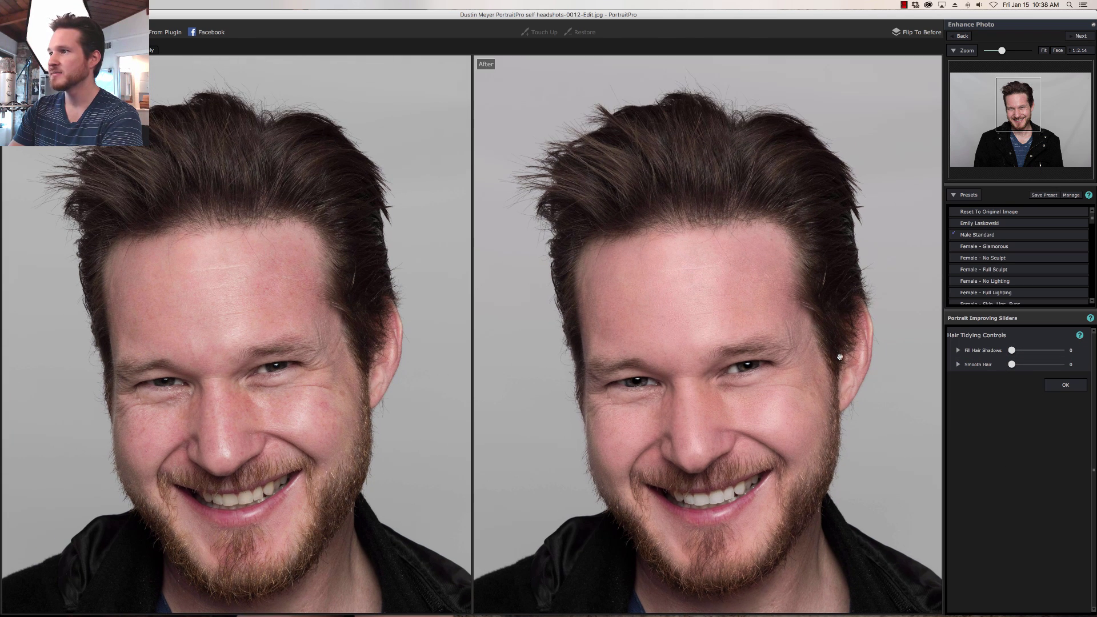
{"action": "left_click", "coordinate": [1033, 365]}
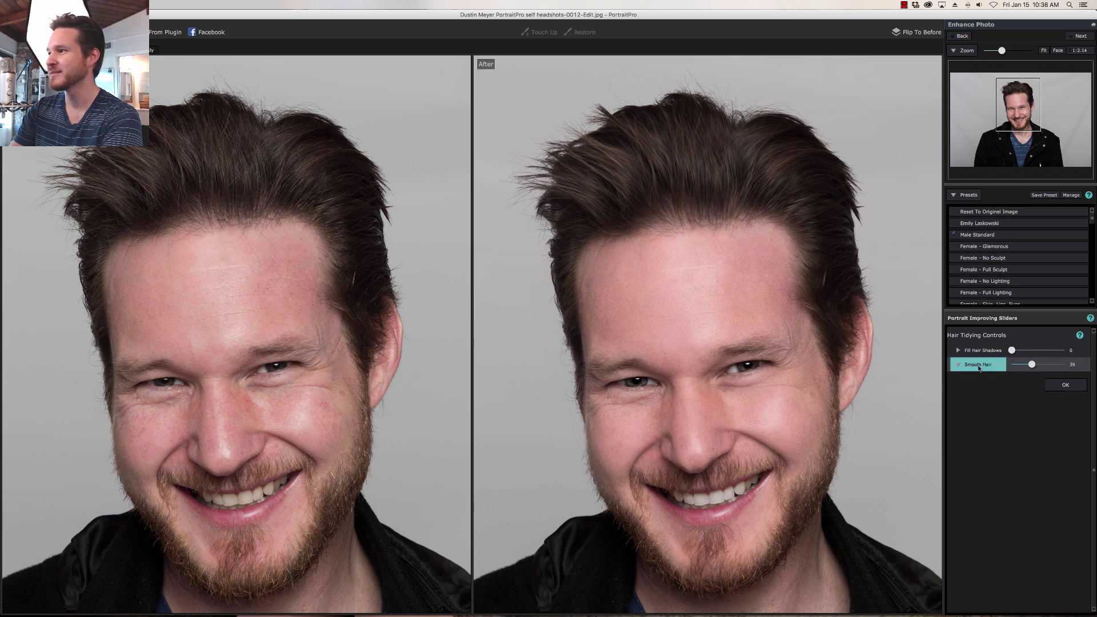
{"action": "left_click", "coordinate": [978, 367]}
{"action": "left_click", "coordinate": [1048, 380]}
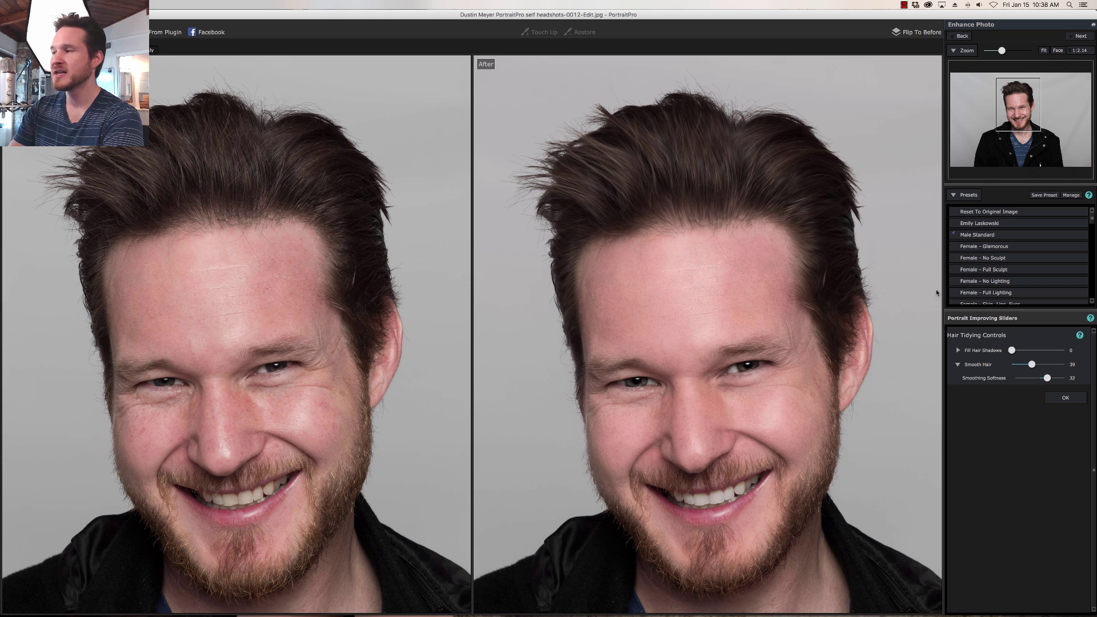
{"action": "left_click_drag", "start_coordinate": [1032, 365], "coordinate": [1028, 367]}
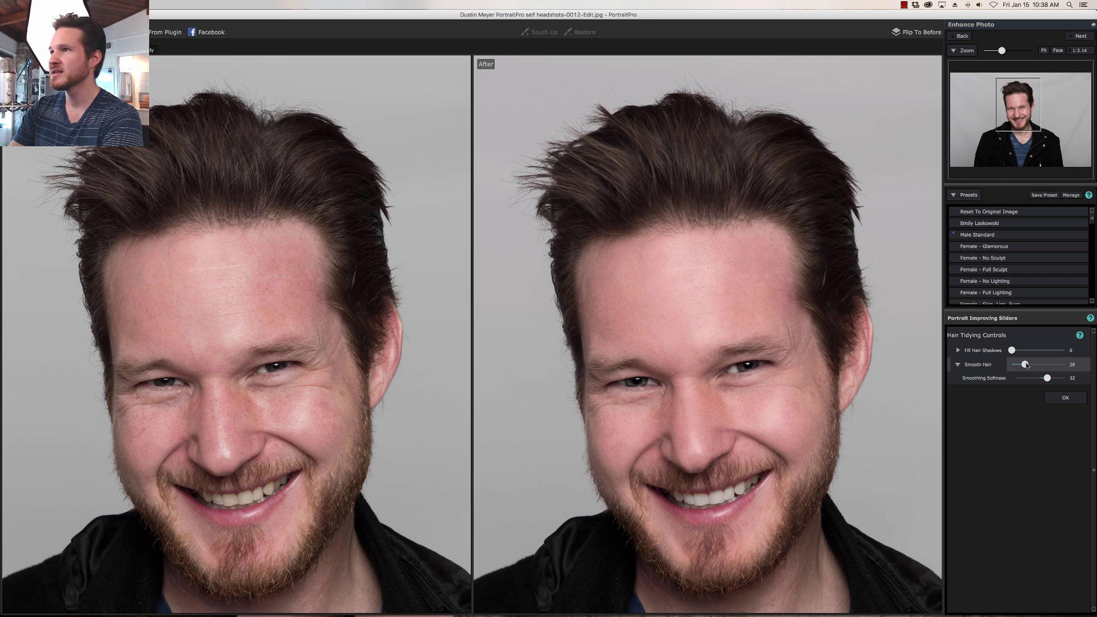
{"action": "left_click", "coordinate": [1066, 398]}
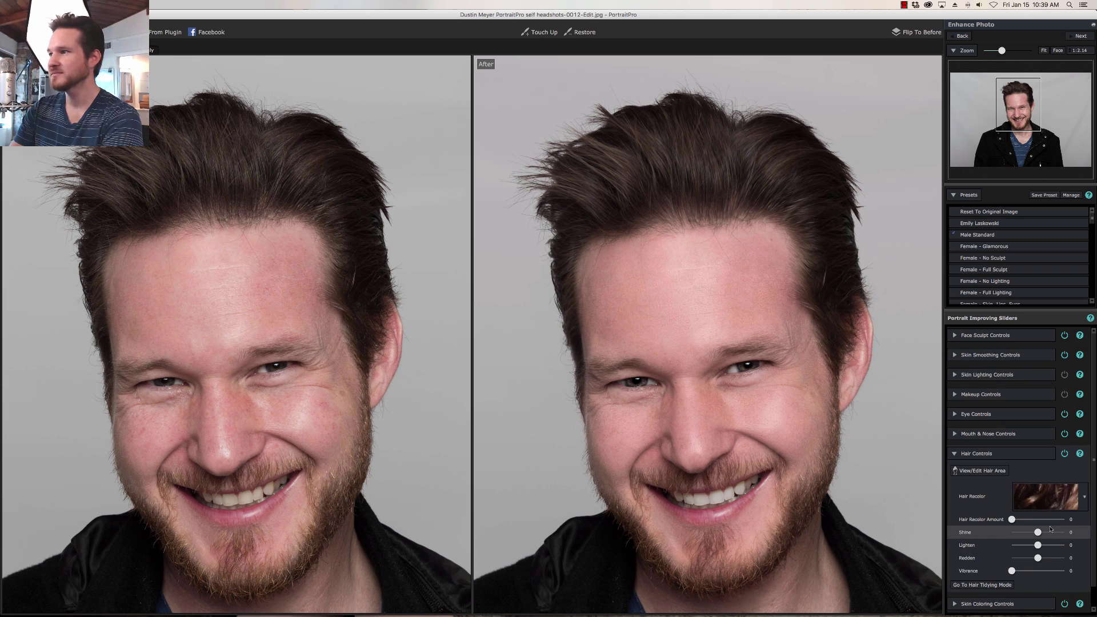
{"action": "left_click", "coordinate": [1024, 454]}
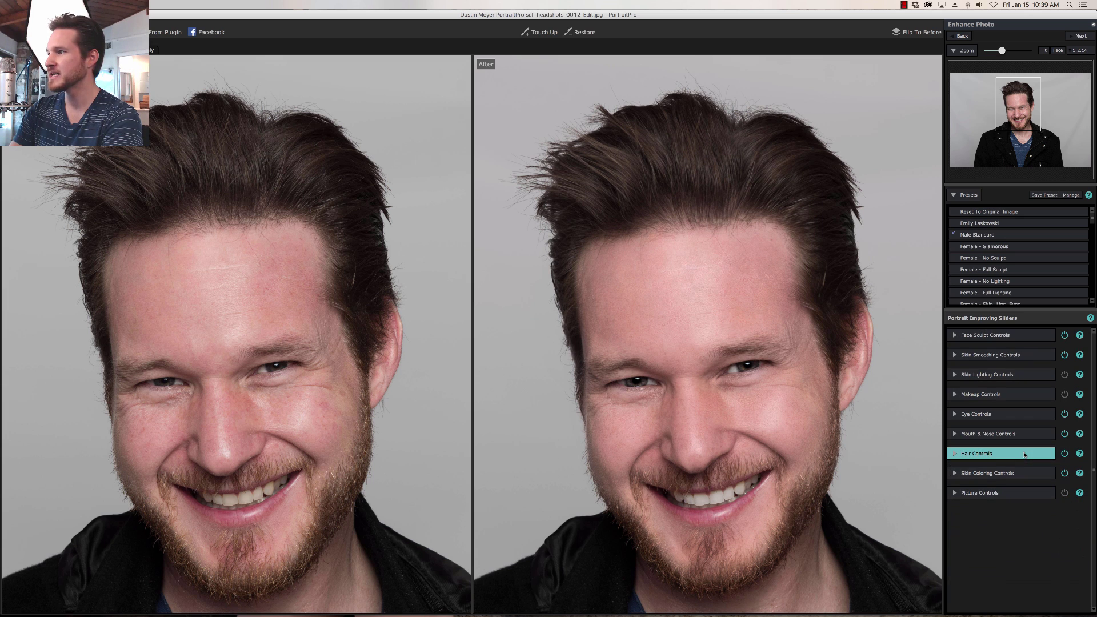
Set the skin coloring Tan to 60 with the whole portrait in view
{"action": "left_click", "coordinate": [1044, 51]}
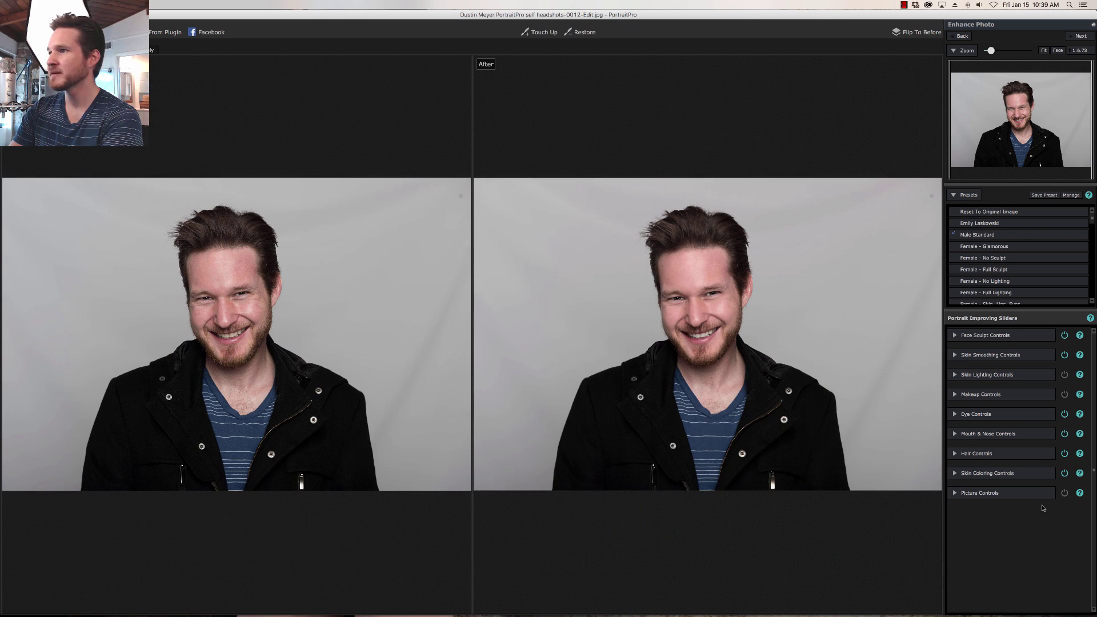
{"action": "left_click", "coordinate": [1039, 475]}
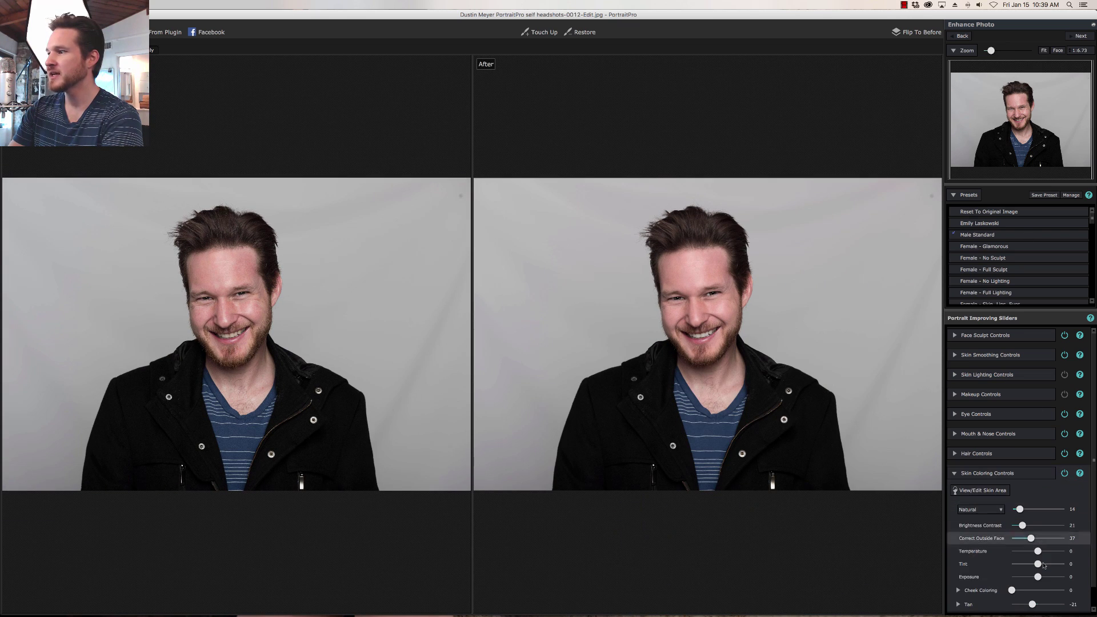
{"action": "scroll", "coordinate": [1049, 572], "scroll_direction": "down", "scroll_amount": 1}
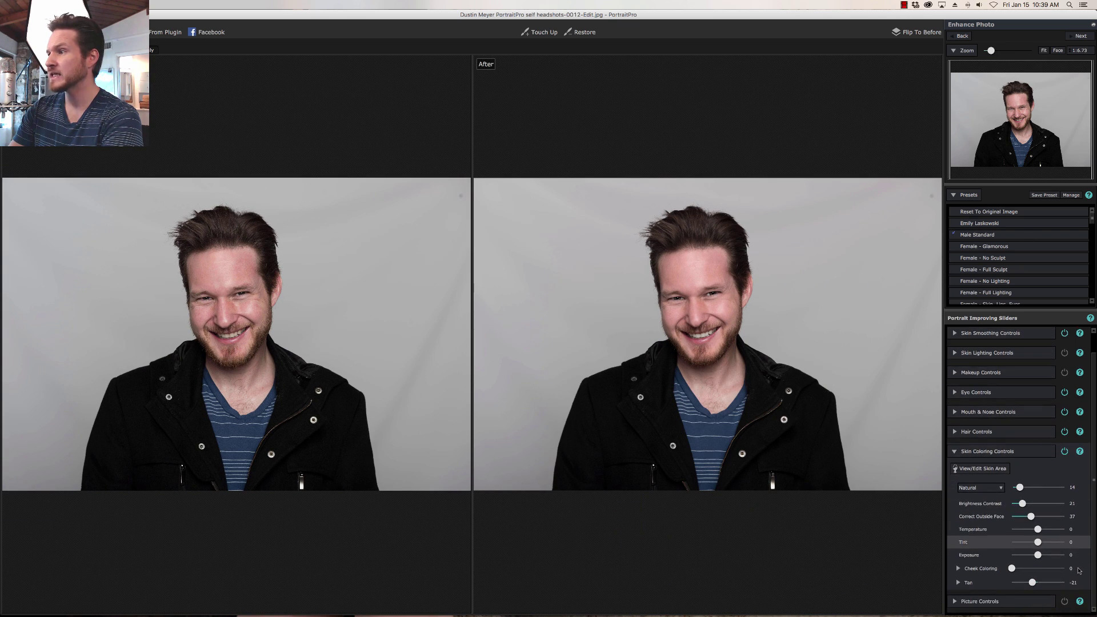
{"action": "left_click_drag", "start_coordinate": [1033, 582], "coordinate": [1054, 582]}
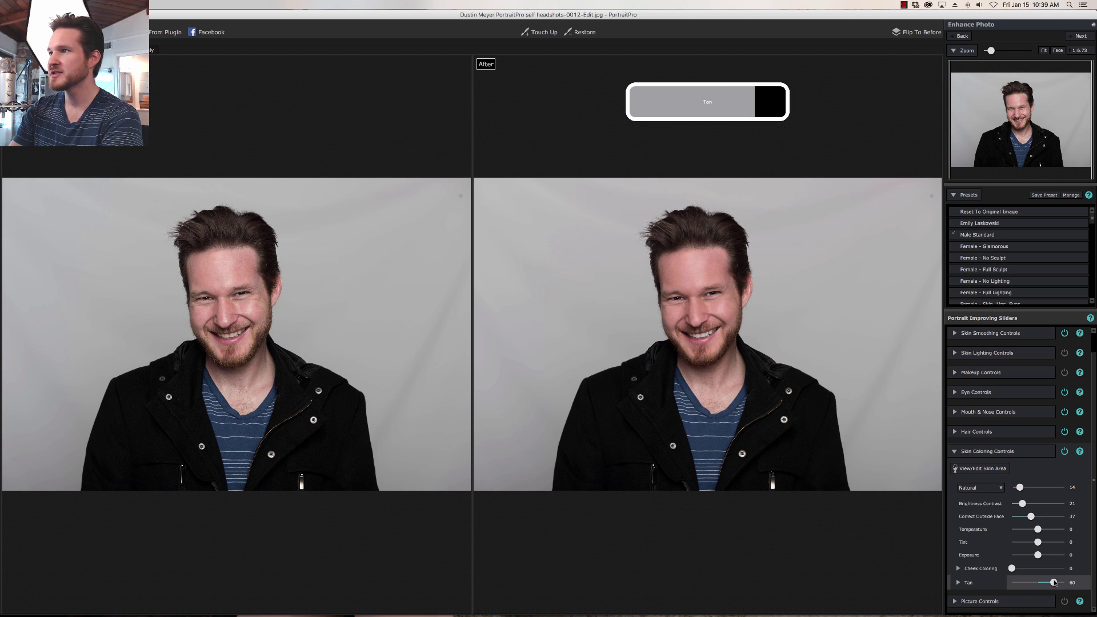
{"action": "scroll", "coordinate": [1027, 452], "scroll_direction": "up", "scroll_amount": 1}
{"action": "left_click", "coordinate": [1023, 468]}
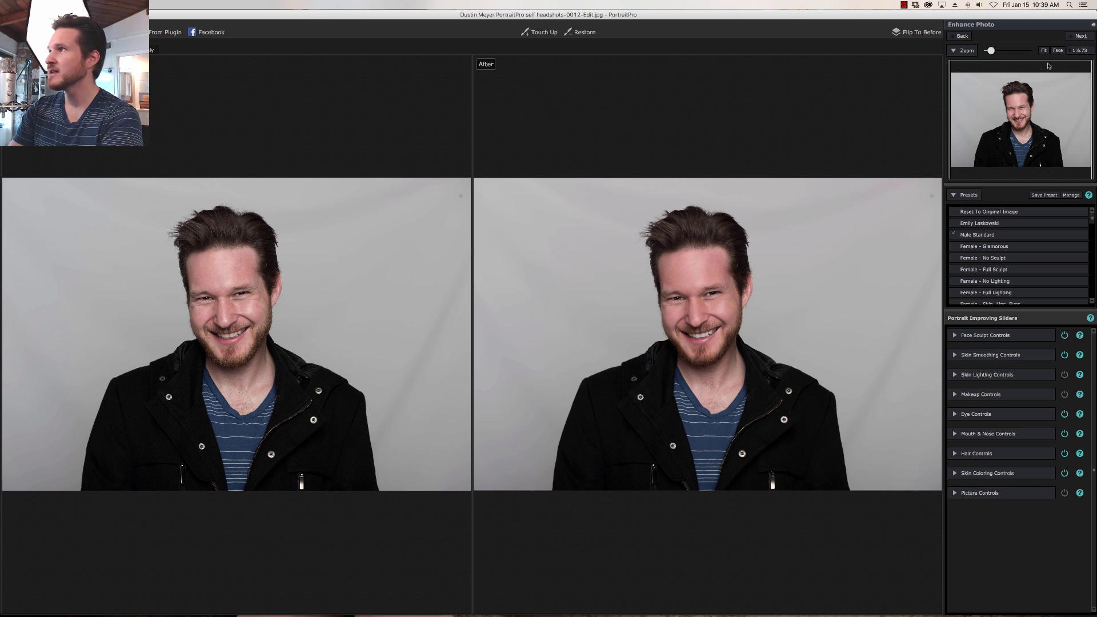
Compare the retouched face and hair with the original up close
{"action": "scroll", "coordinate": [821, 485], "scroll_direction": "up", "scroll_amount": 5}
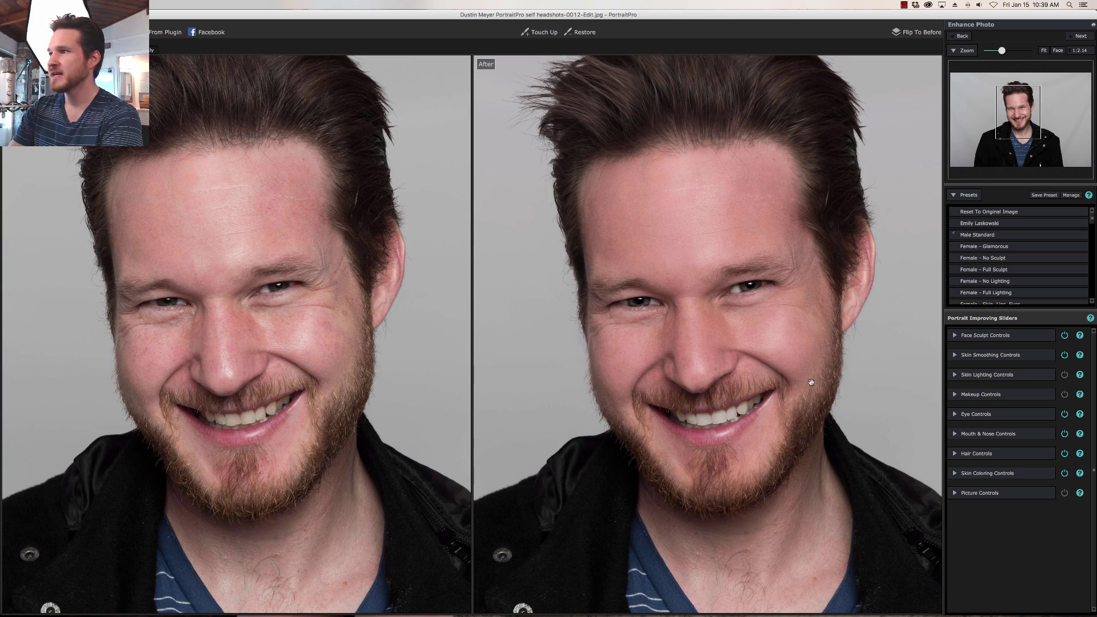
{"action": "left_click_drag", "start_coordinate": [808, 380], "coordinate": [766, 436]}
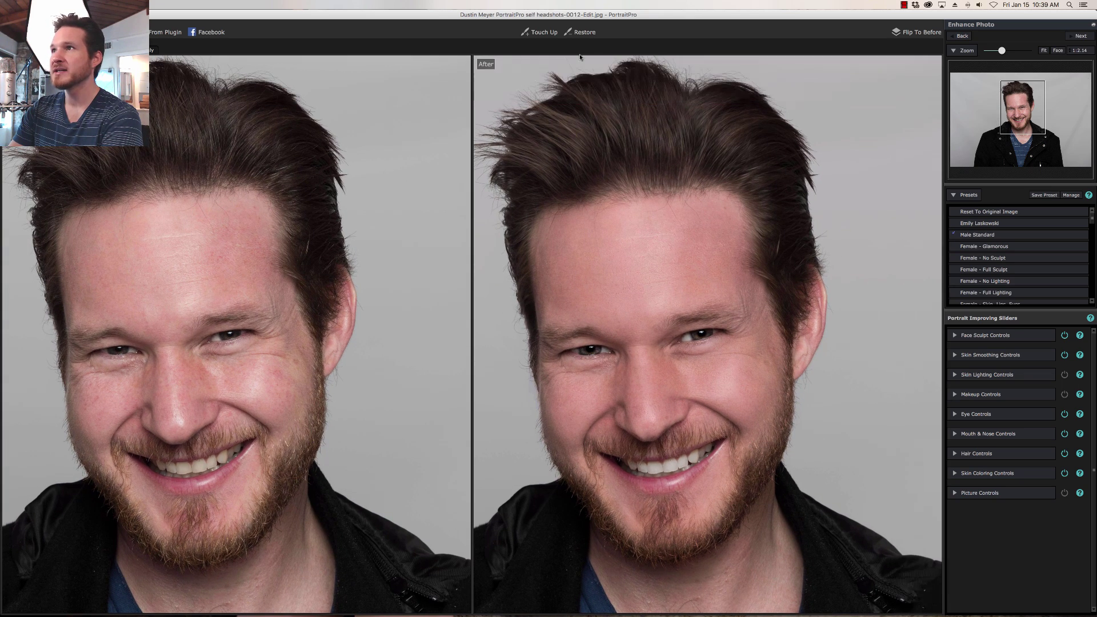
Activate the Touch Up brush and set its size to 25 and its strength to 16
{"action": "left_click", "coordinate": [539, 32]}
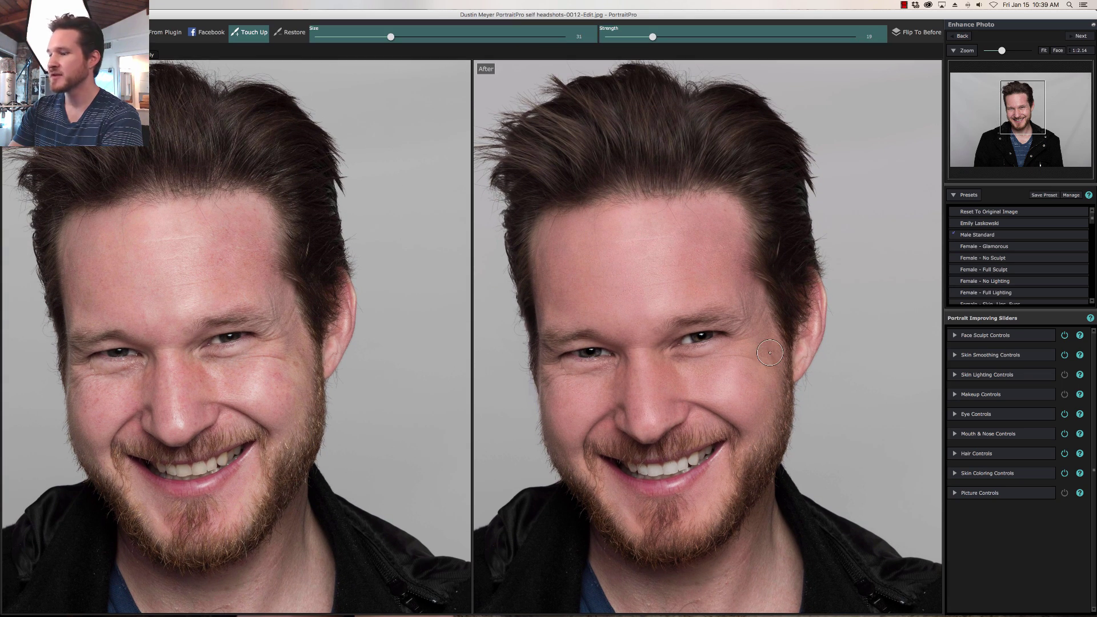
{"action": "key", "text": "bracketleft"}
{"action": "key", "text": "bracketleft"}
{"action": "key", "text": "bracketleft"}
{"action": "key", "text": "bracketleft"}
{"action": "key", "text": "bracketleft"}
{"action": "key", "text": "bracketleft"}
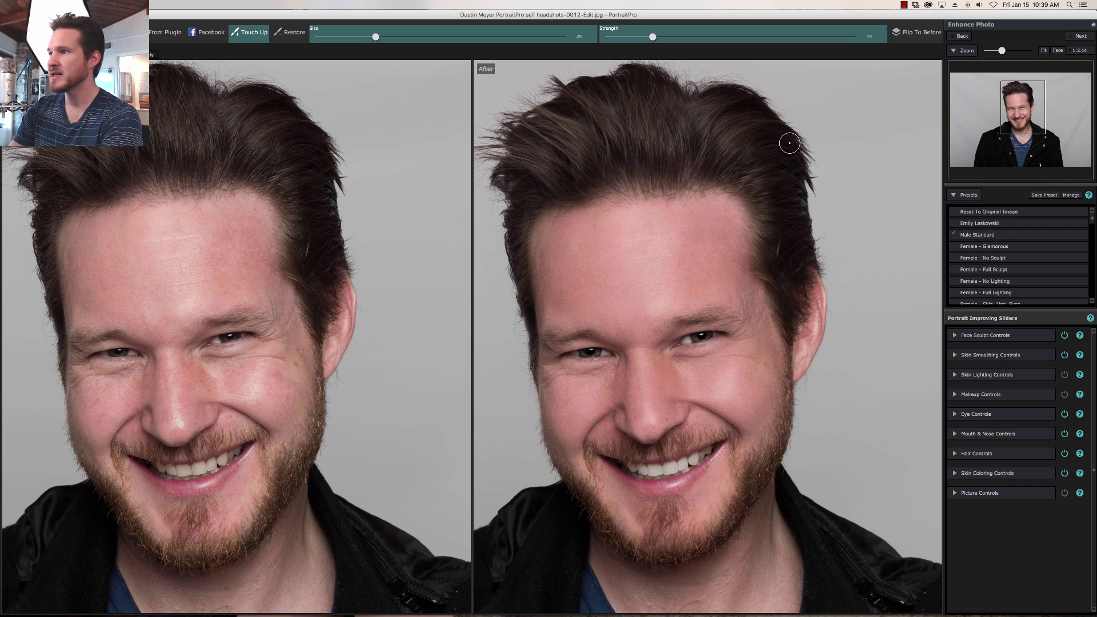
{"action": "left_click_drag", "start_coordinate": [652, 37], "coordinate": [646, 37]}
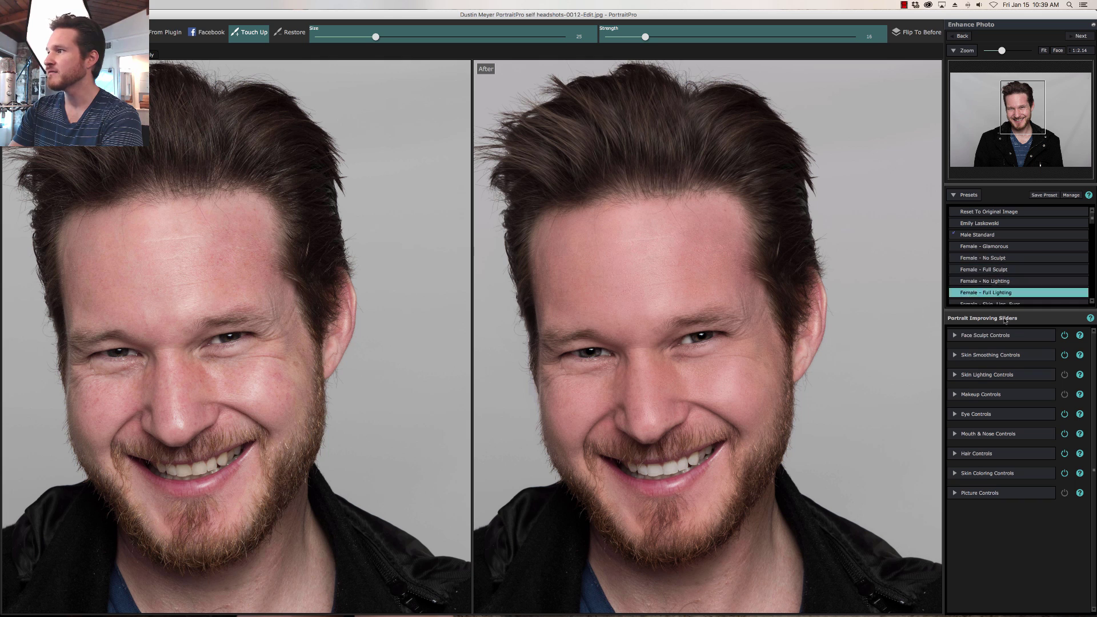
Try Fine #3 as the skin texture type, and settle on Smooth+Fine Hairs #3 in the skin smoothing settings
{"action": "left_click", "coordinate": [1008, 358]}
{"action": "left_click", "coordinate": [1064, 534]}
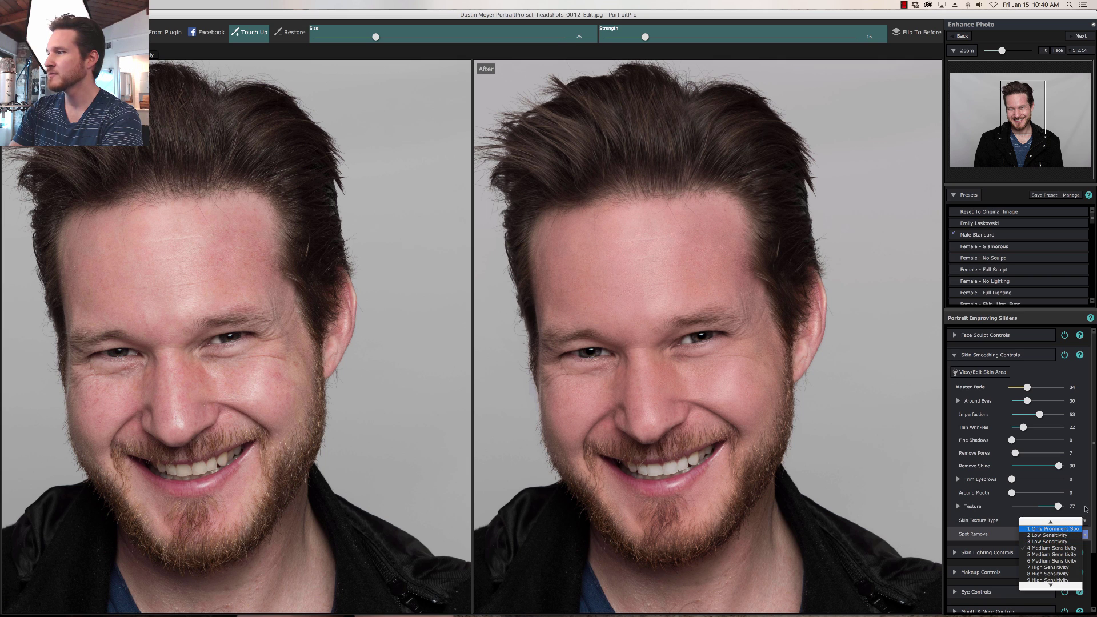
{"action": "left_click", "coordinate": [1075, 515]}
{"action": "left_click", "coordinate": [1063, 520]}
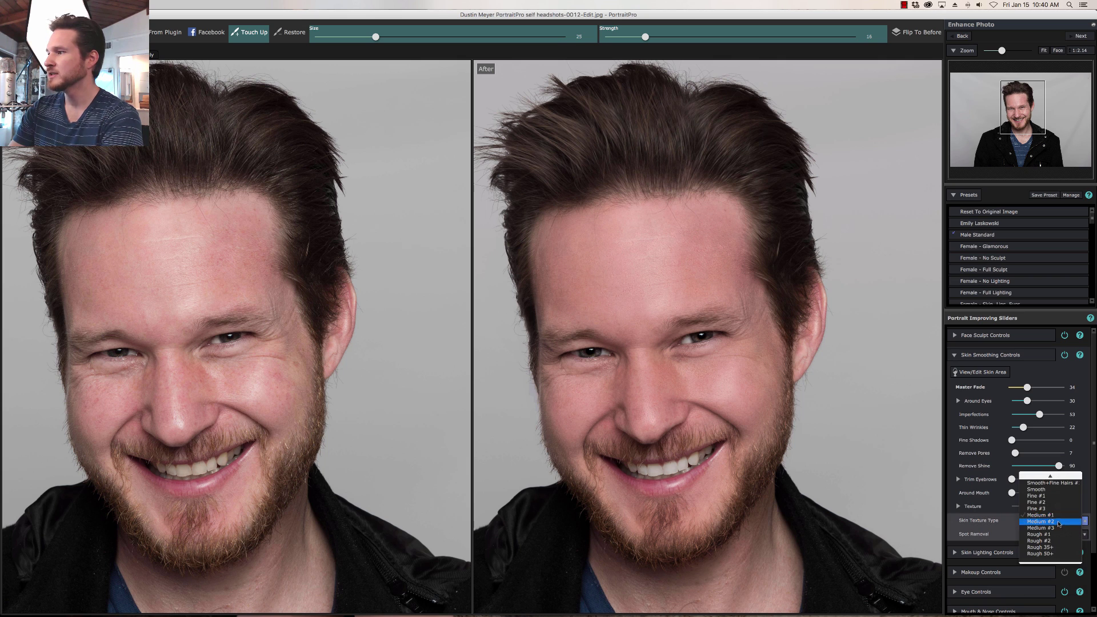
{"action": "left_click", "coordinate": [1059, 508]}
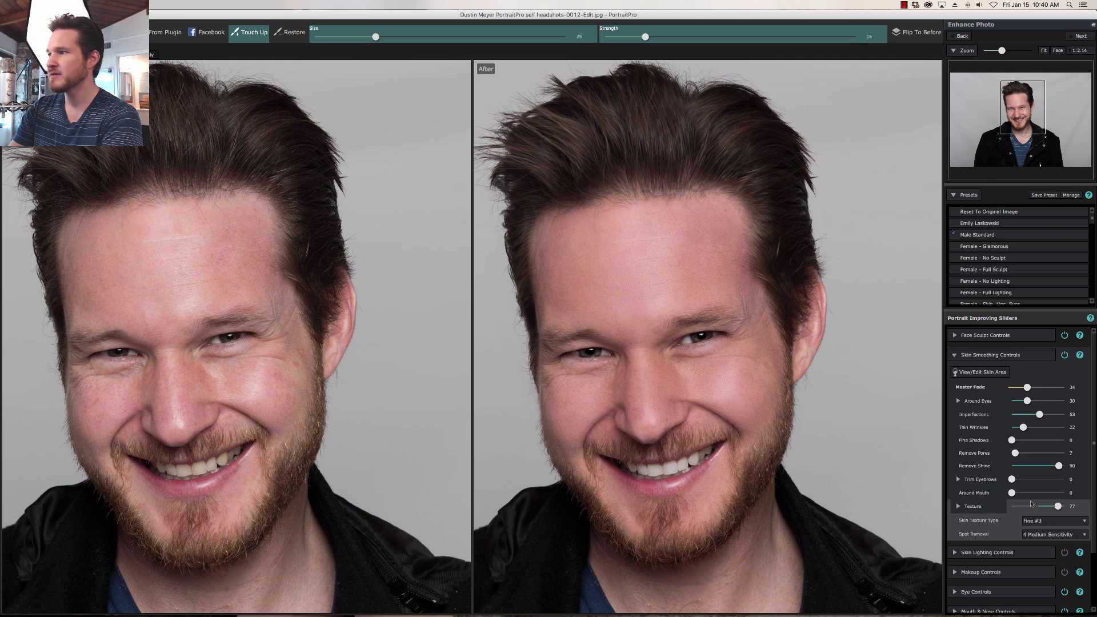
{"action": "left_click", "coordinate": [1048, 520]}
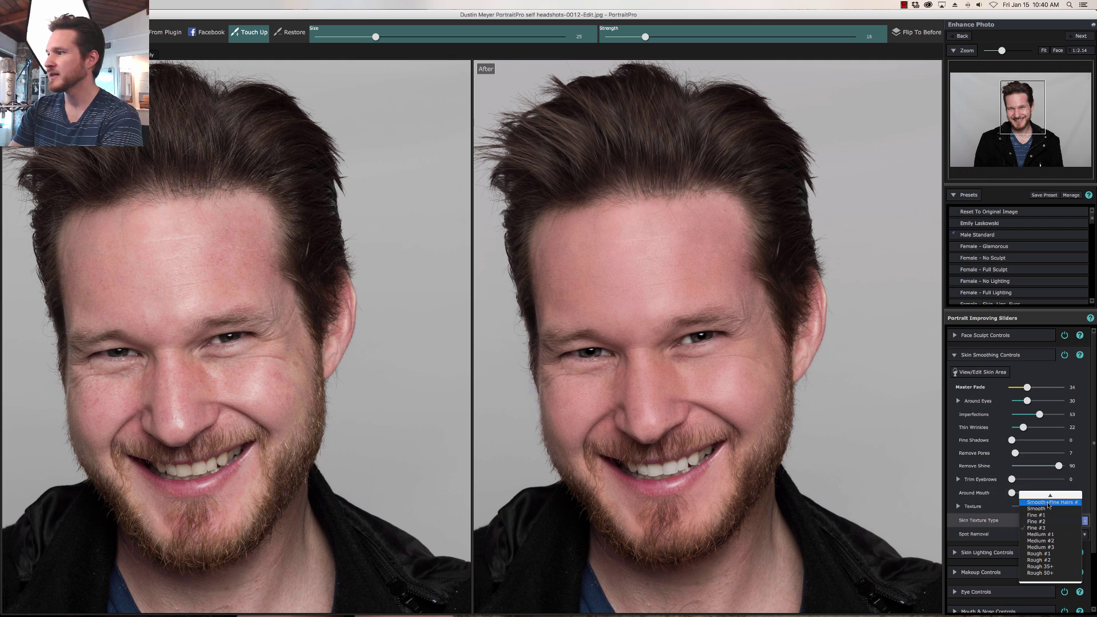
{"action": "left_click", "coordinate": [1049, 503]}
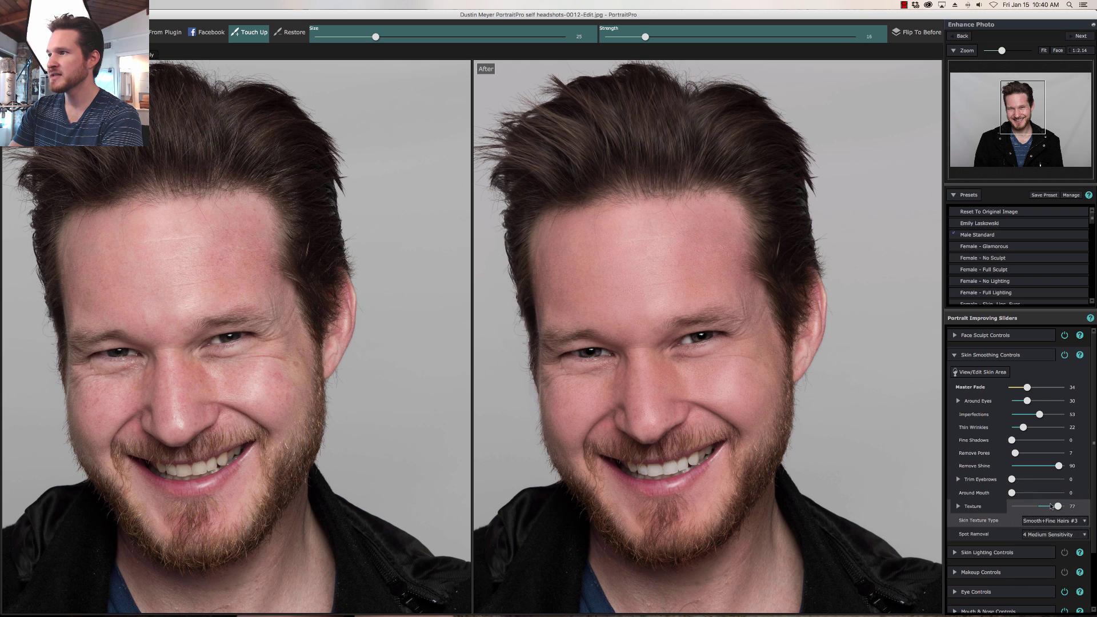
{"action": "left_click", "coordinate": [1051, 521]}
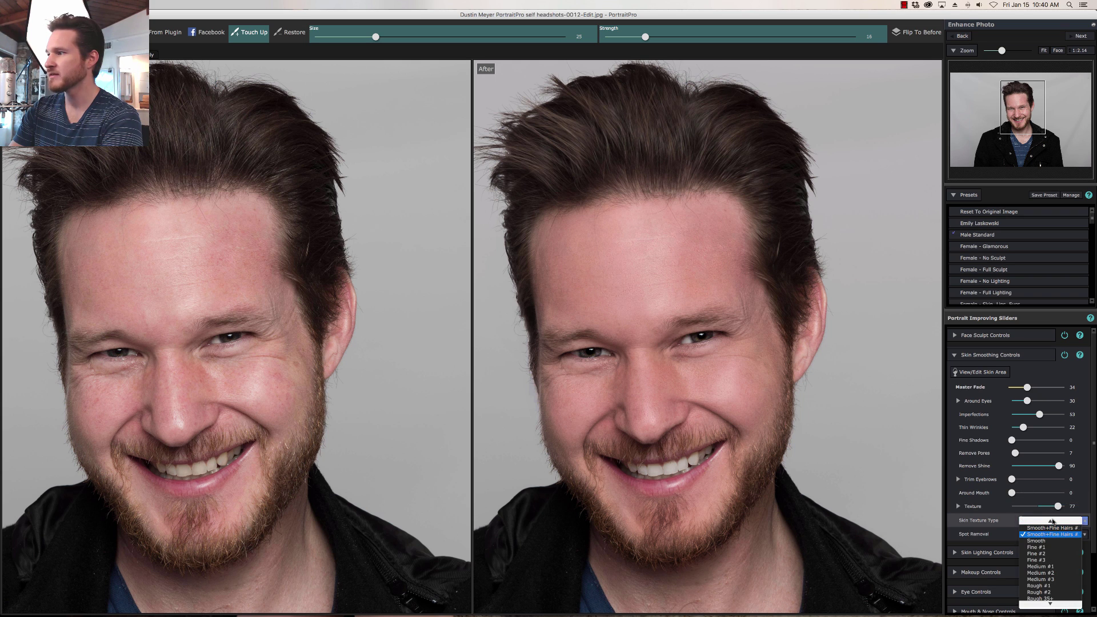
{"action": "left_click", "coordinate": [1051, 534]}
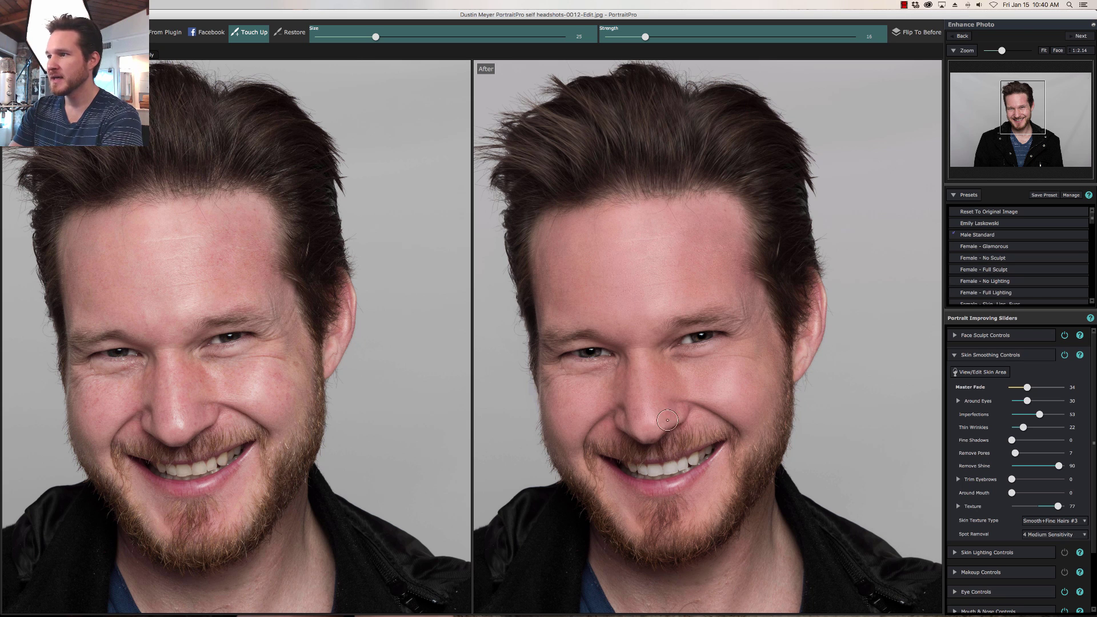
Try the Touch Up brush at size 15 on the face and return it to size 25
{"action": "key", "text": "bracketleft"}
{"action": "key", "text": "bracketleft"}
{"action": "key", "text": "bracketleft"}
{"action": "key", "text": "bracketleft"}
{"action": "key", "text": "bracketleft"}
{"action": "key", "text": "bracketleft"}
{"action": "key", "text": "bracketleft"}
{"action": "key", "text": "bracketleft"}
{"action": "key", "text": "bracketleft"}
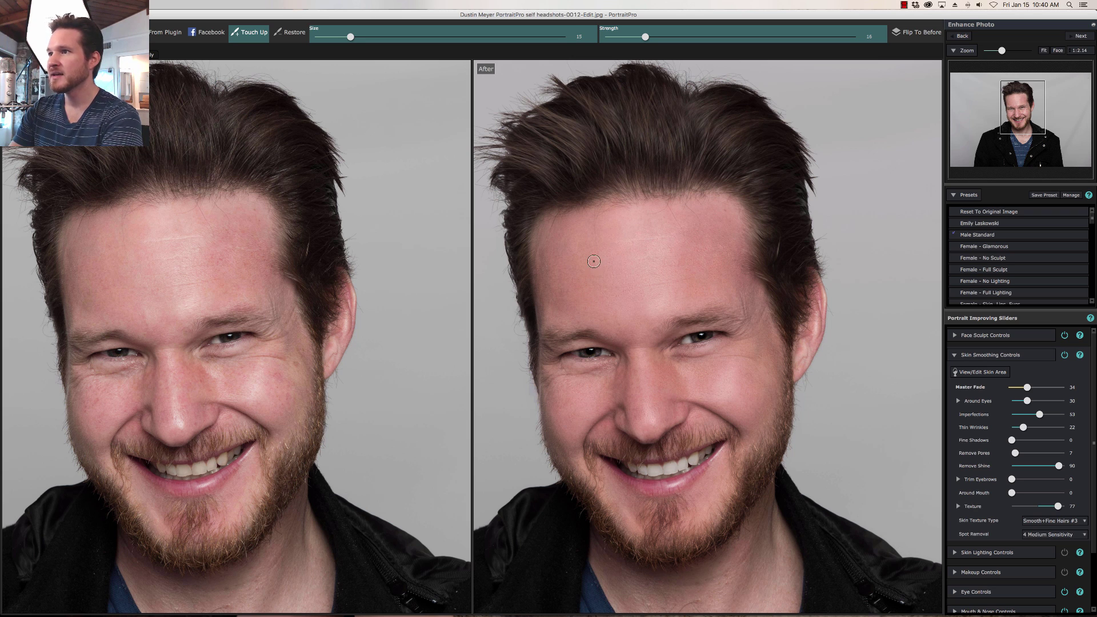
{"action": "key", "text": "bracketright"}
{"action": "key", "text": "bracketright"}
{"action": "key", "text": "bracketright"}
{"action": "key", "text": "bracketright"}
{"action": "key", "text": "bracketright"}
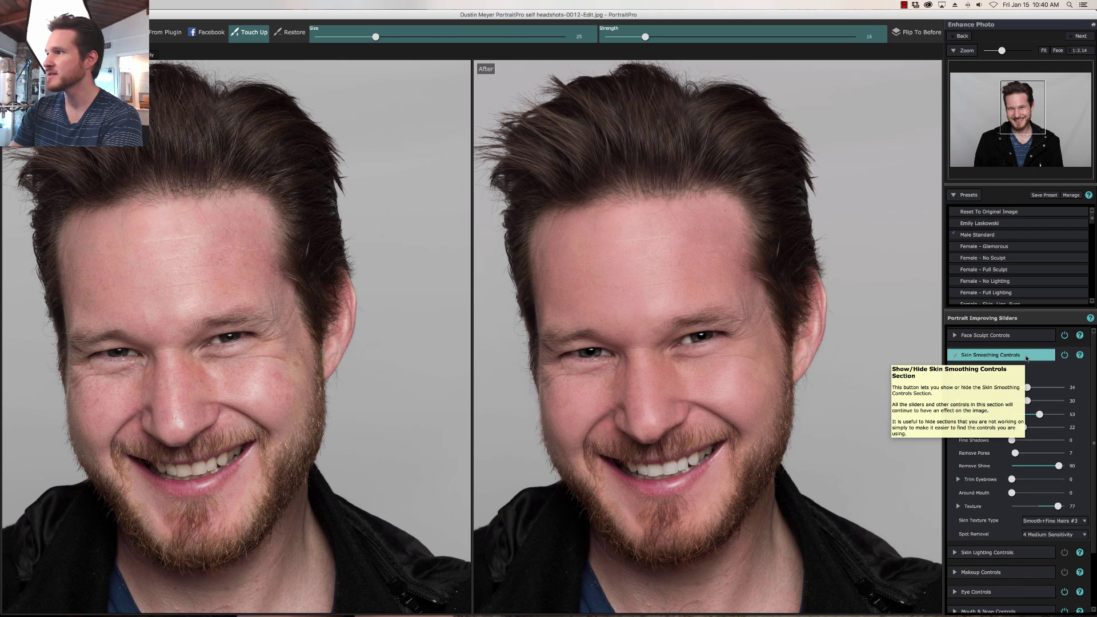
Compare the low-sensitivity levels of Spot Removal and set it to 2 Low Sensitivity
{"action": "left_click", "coordinate": [1057, 535]}
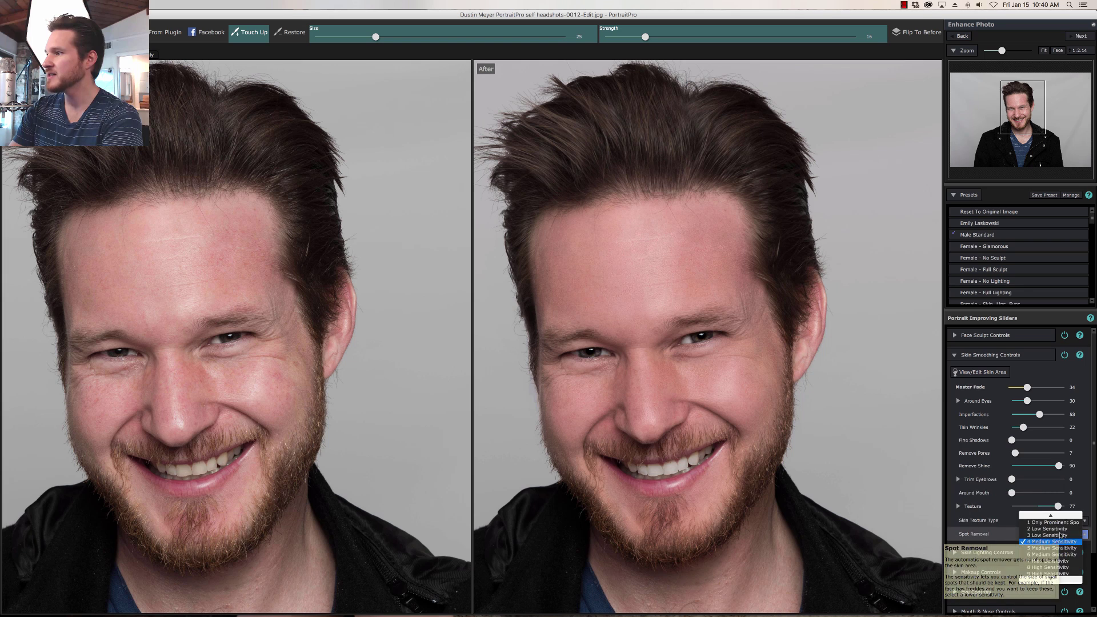
{"action": "scroll", "coordinate": [1060, 531], "scroll_direction": "up", "scroll_amount": 2}
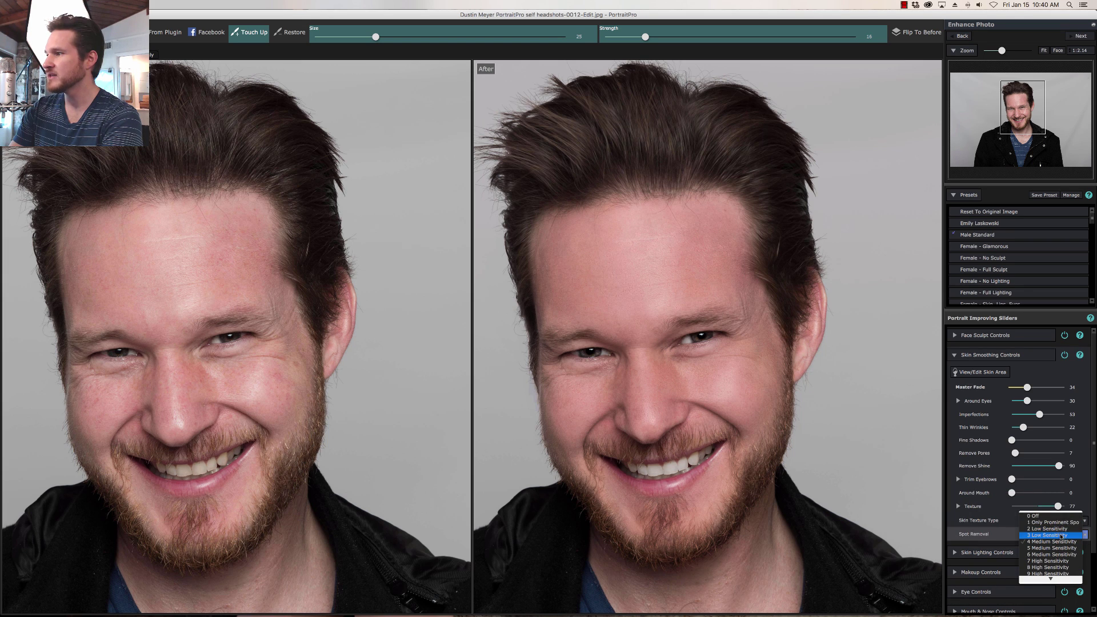
{"action": "left_click", "coordinate": [1061, 529]}
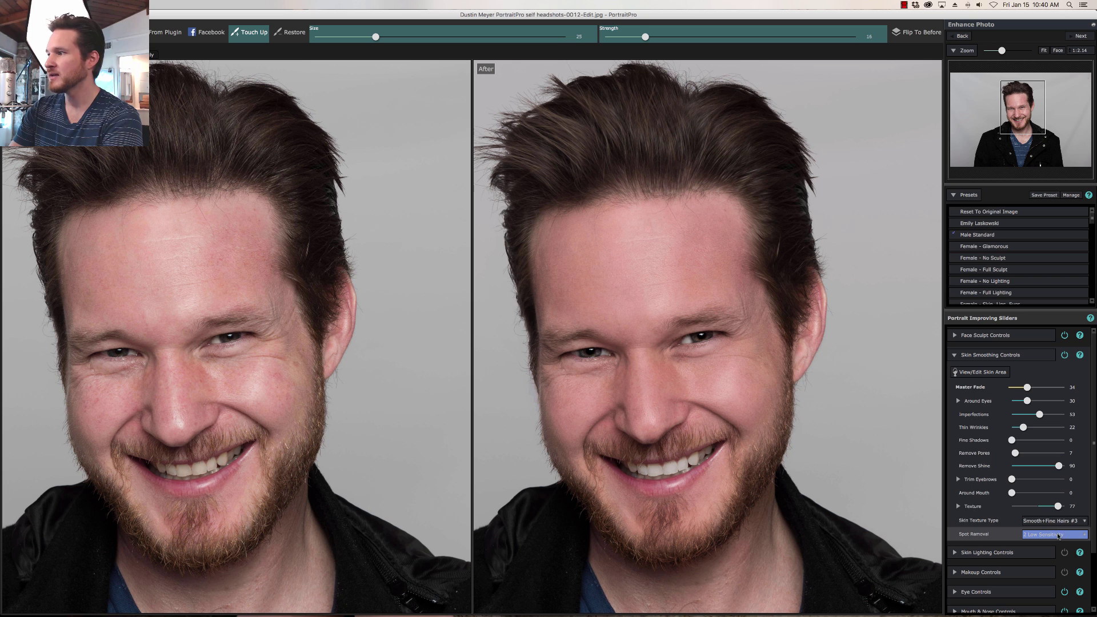
{"action": "left_click", "coordinate": [1059, 534]}
{"action": "left_click", "coordinate": [1058, 542]}
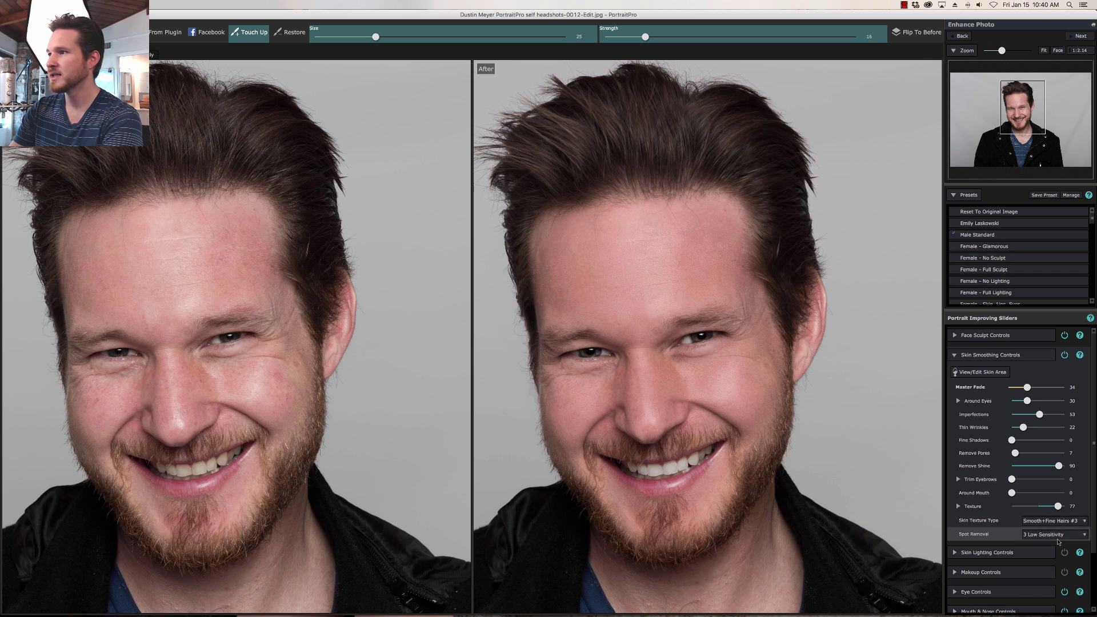
{"action": "left_click", "coordinate": [1058, 536]}
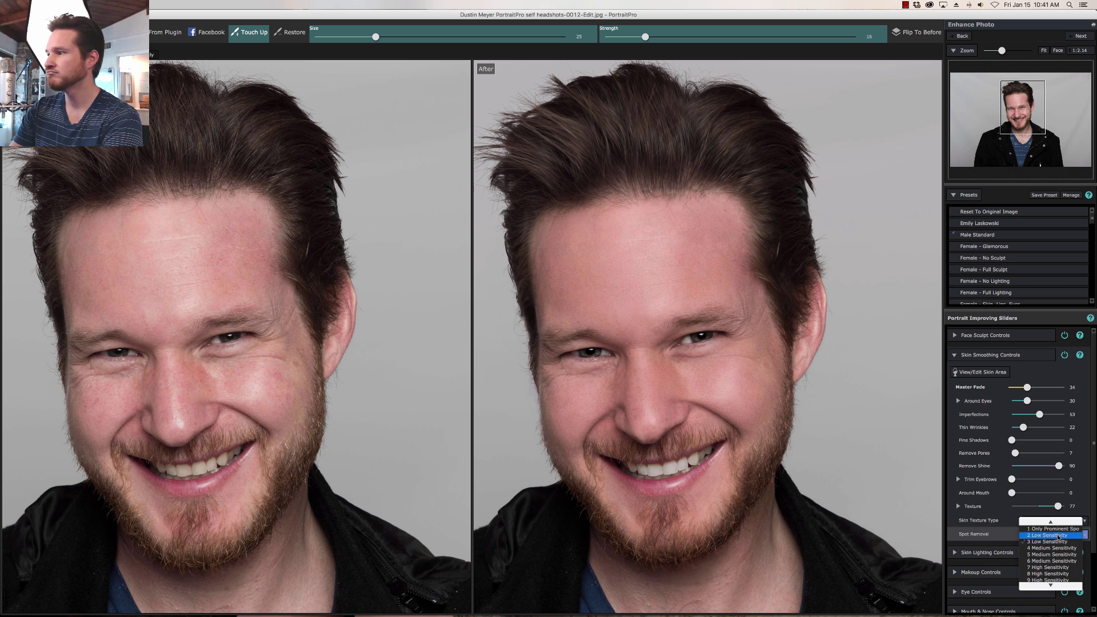
{"action": "left_click", "coordinate": [1059, 535]}
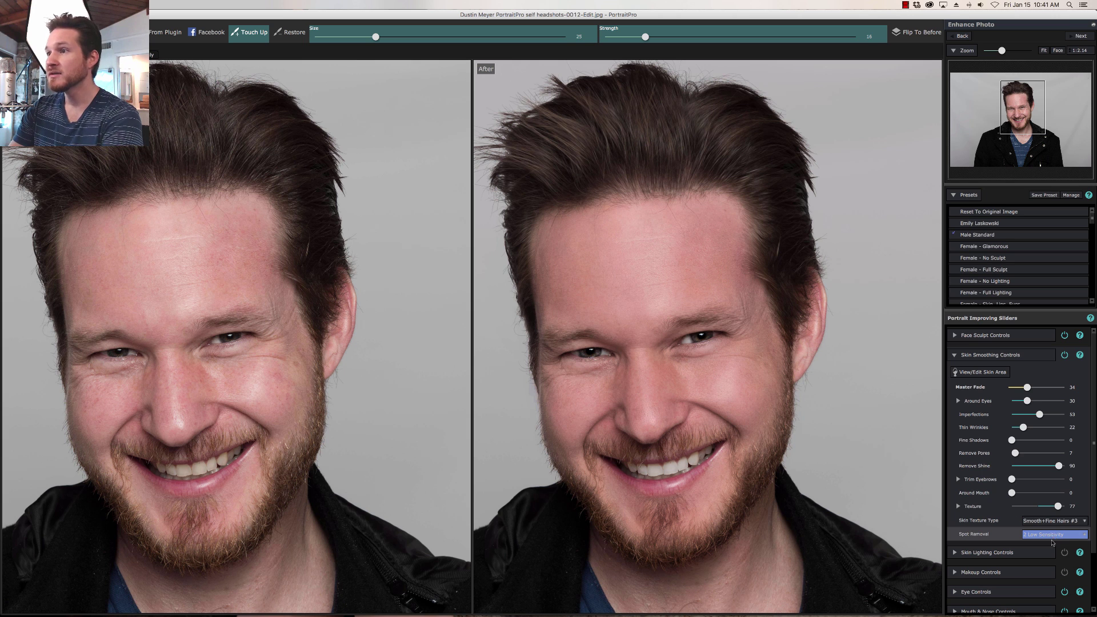
Compare the retouched portrait with the original, first as a whole and again close up on the face
{"action": "left_click", "coordinate": [1043, 50]}
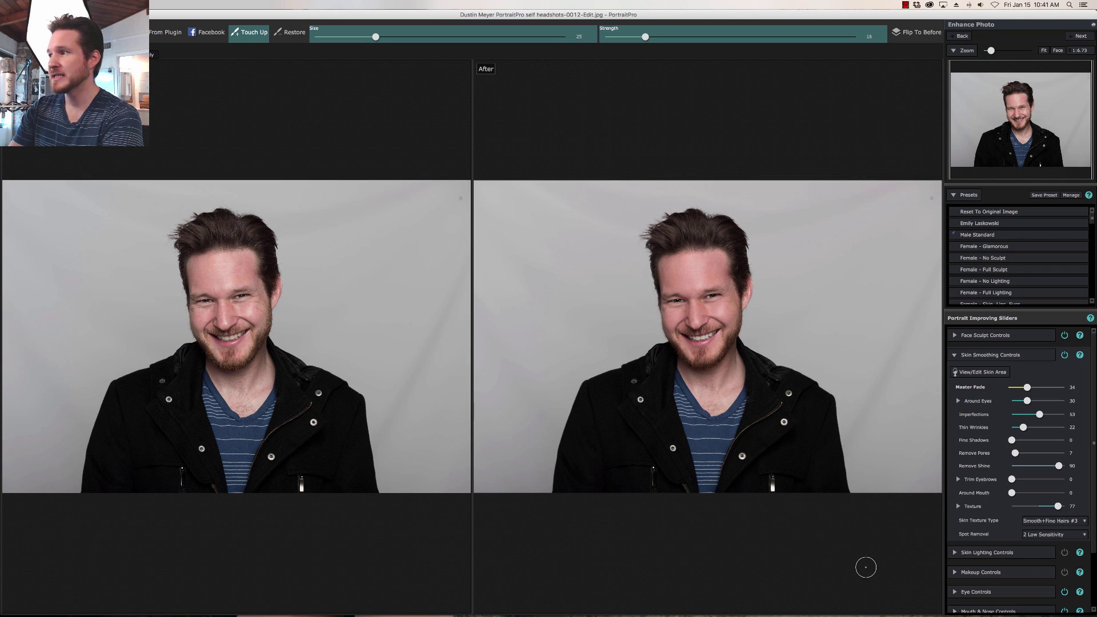
{"action": "left_click", "coordinate": [990, 355]}
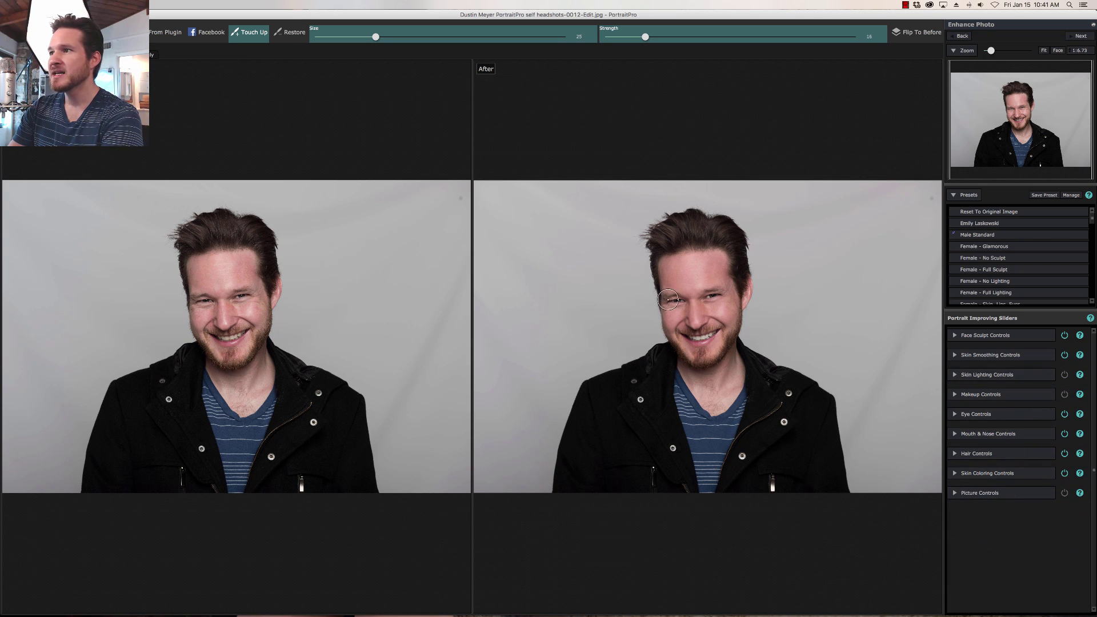
{"action": "left_click", "coordinate": [1057, 50]}
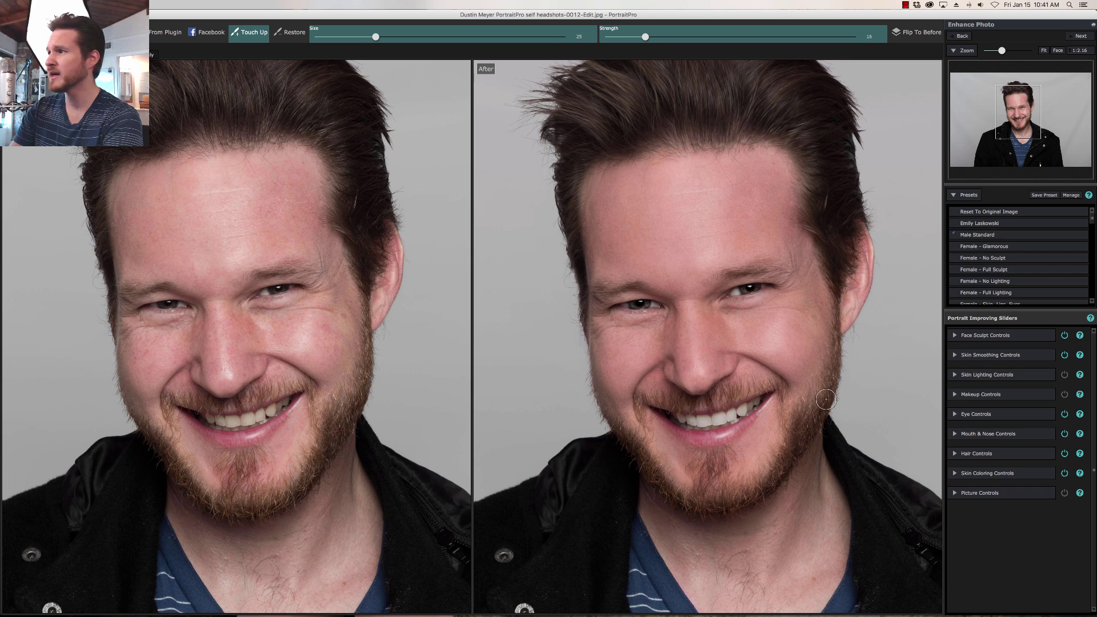
Check the Master Fade of the skin smoothing on the face and review the whole portrait
{"action": "left_click", "coordinate": [1022, 357]}
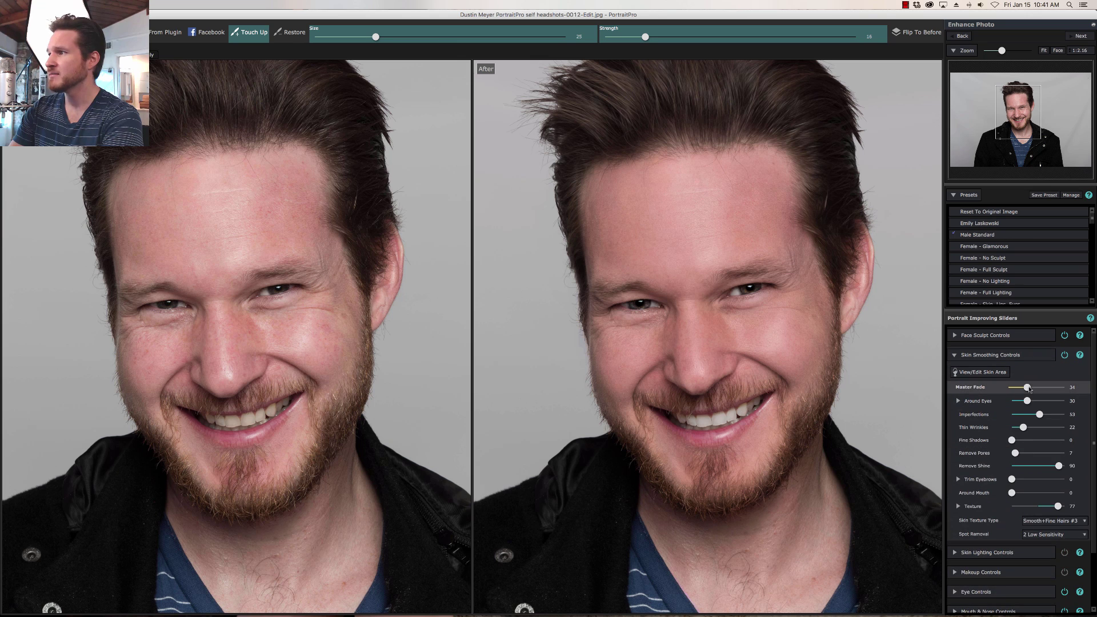
{"action": "left_click_drag", "start_coordinate": [1027, 388], "coordinate": [1027, 388]}
{"action": "left_click", "coordinate": [1022, 356]}
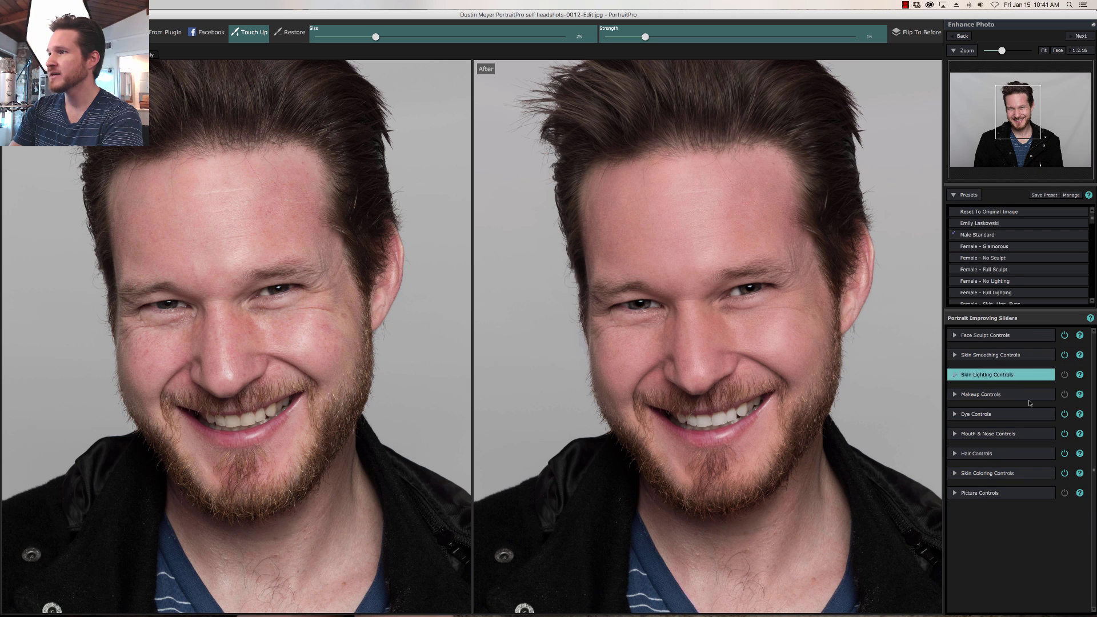
{"action": "left_click", "coordinate": [1044, 50]}
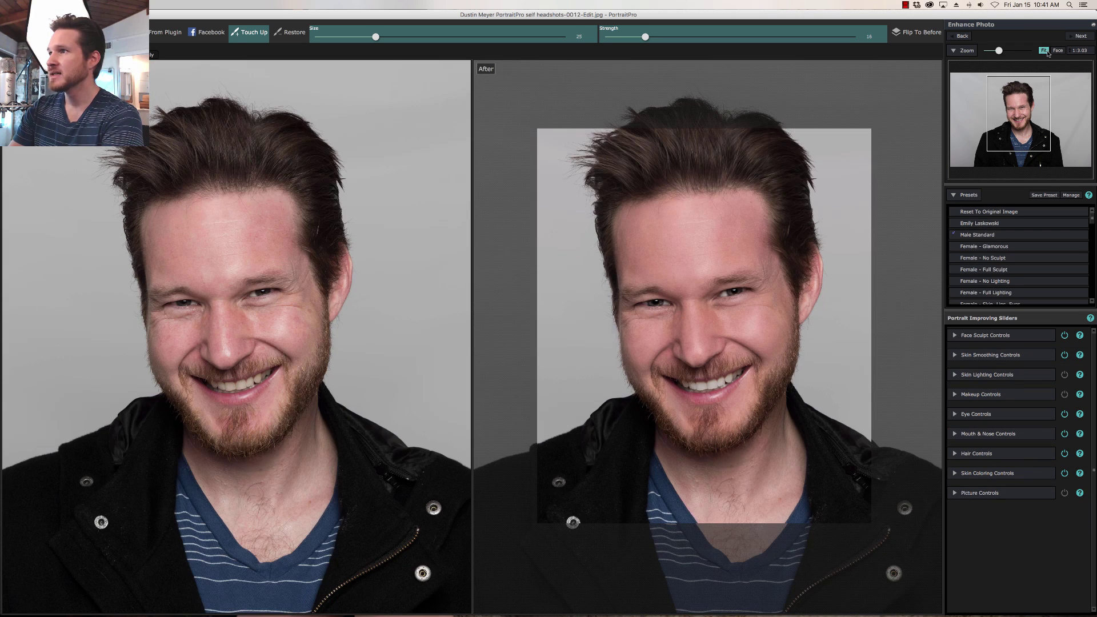